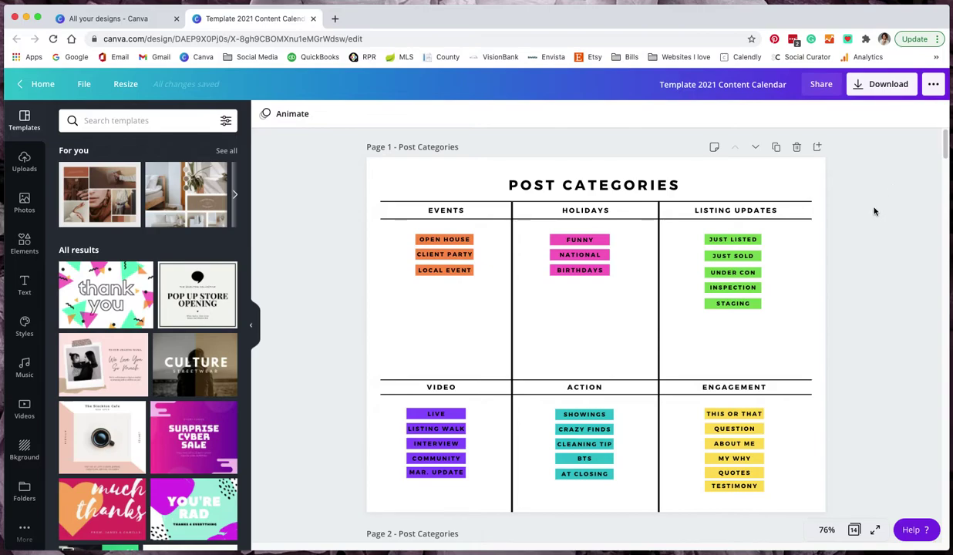
Try reordering the Events column labels and renaming OPEN HOUSE to 'testing', undoing both changes.
click(749, 209)
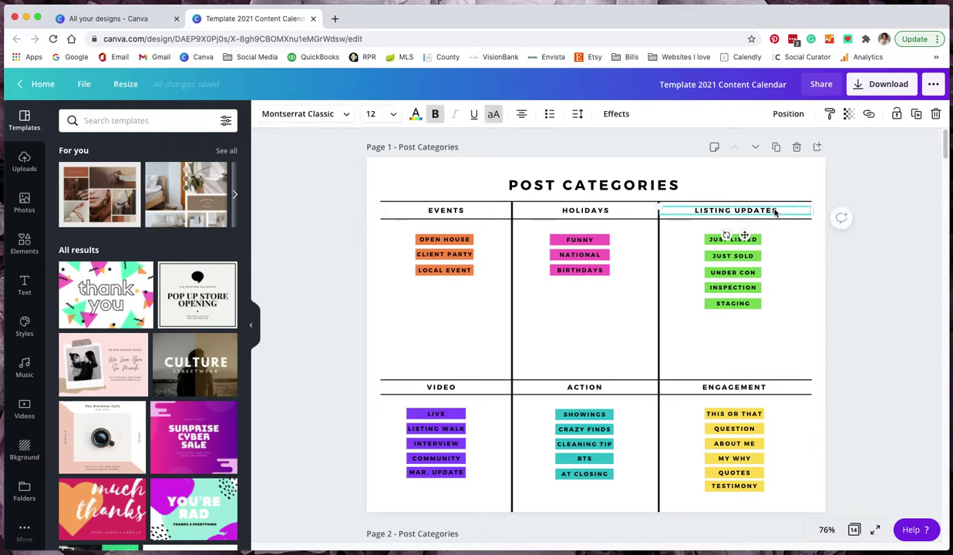
click(645, 189)
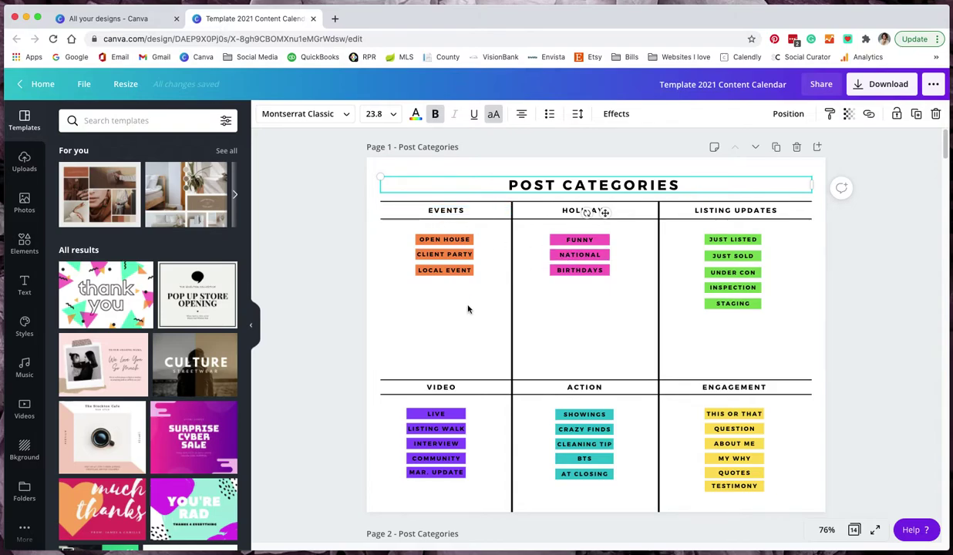
click(459, 275)
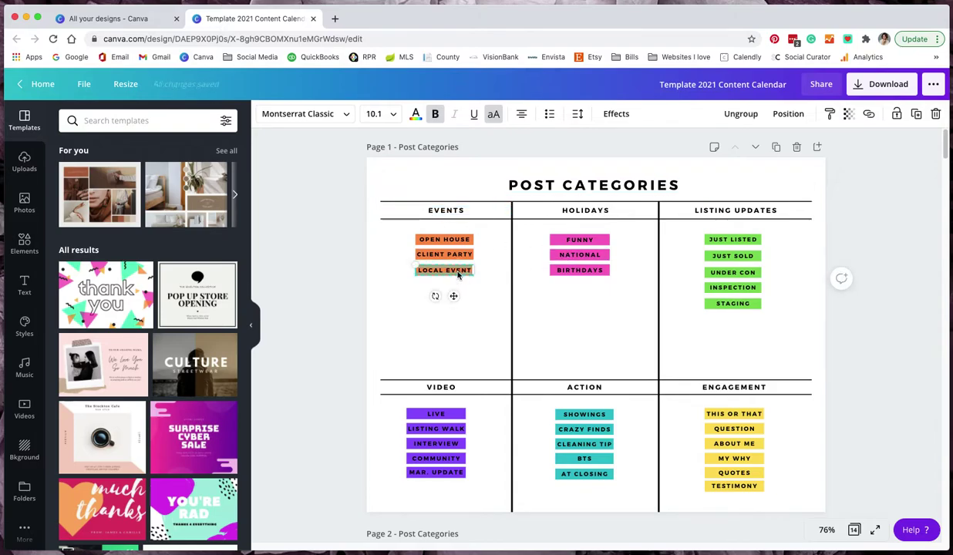
drag(457, 275, 431, 302)
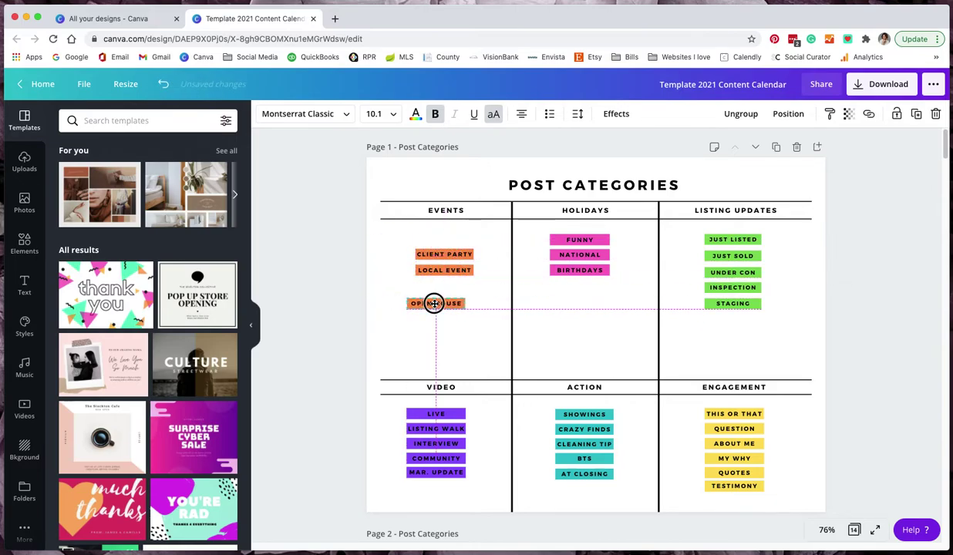
click(164, 87)
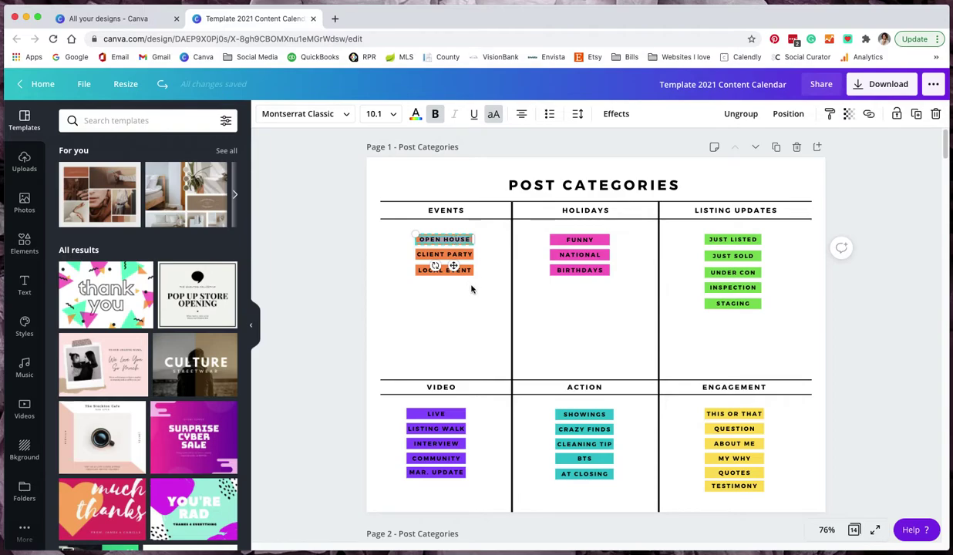
text(testing)
click(353, 293)
key(ctrl+z)
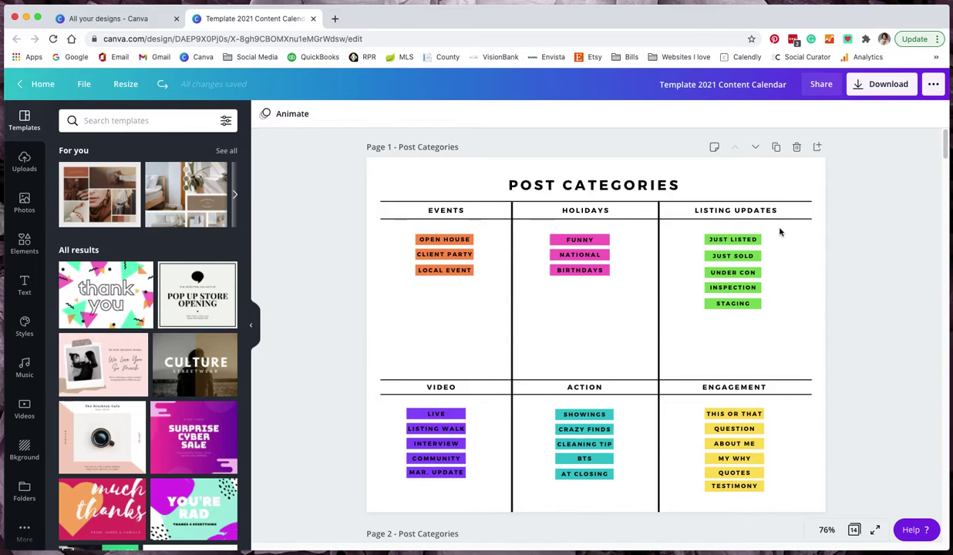
Inspect the green Listing Updates, yellow Engagement and Holidays label groups, then deselect them.
drag(776, 225, 693, 334)
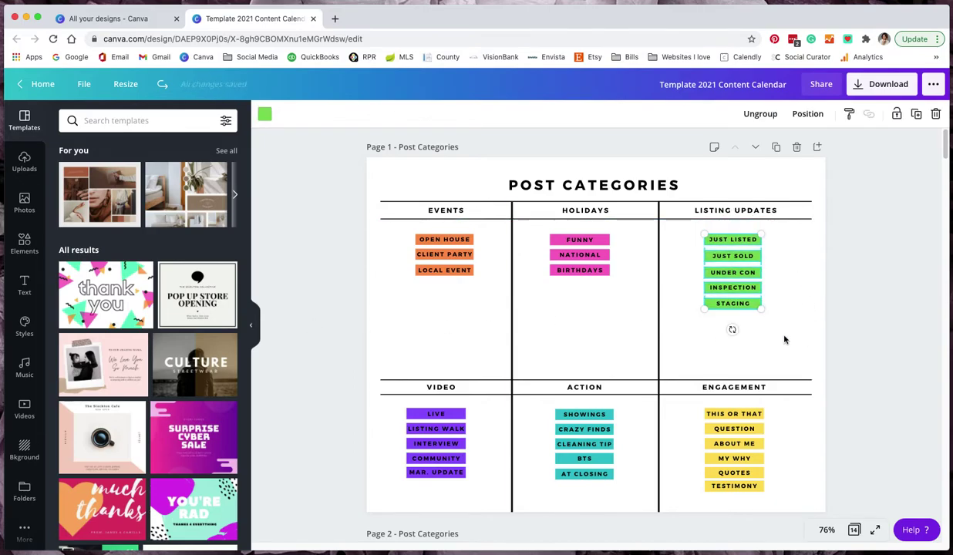
click(783, 304)
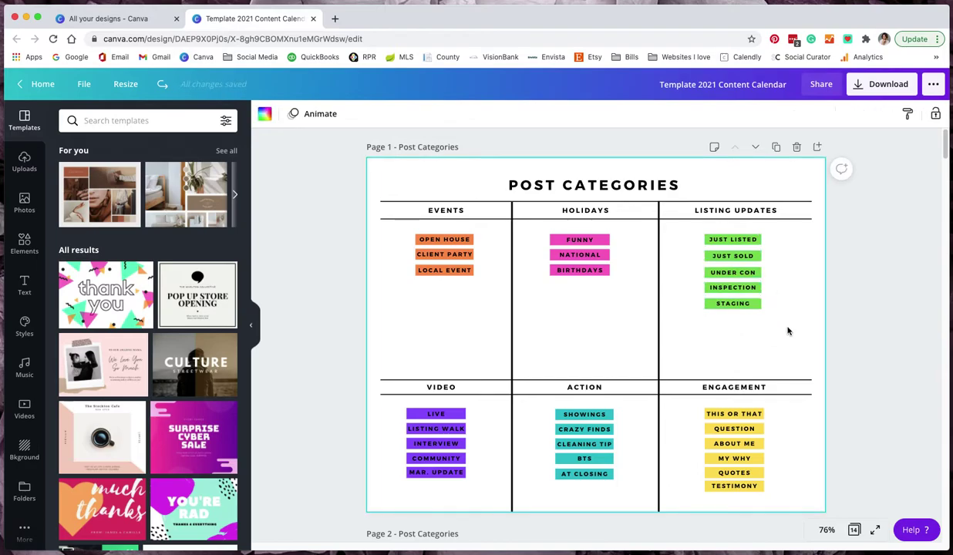
drag(695, 401, 772, 504)
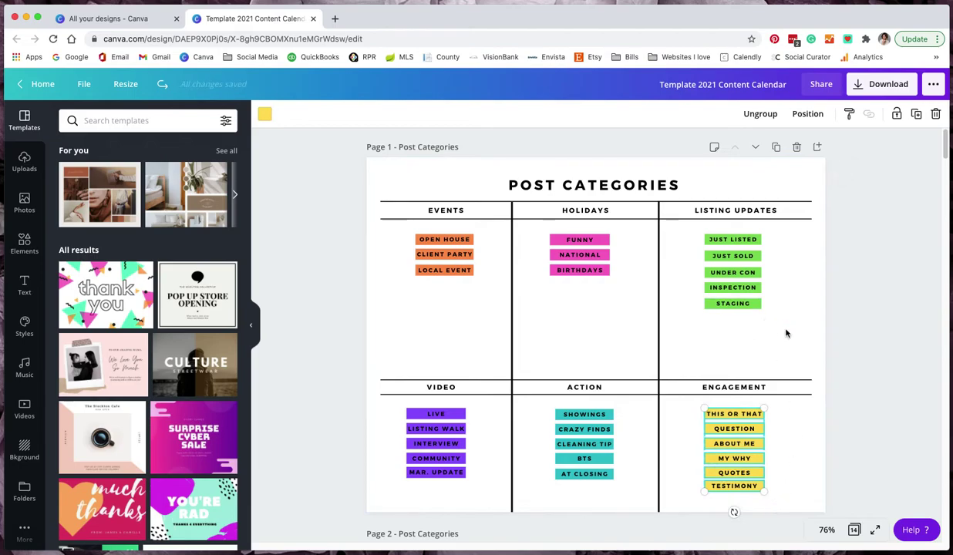
click(797, 356)
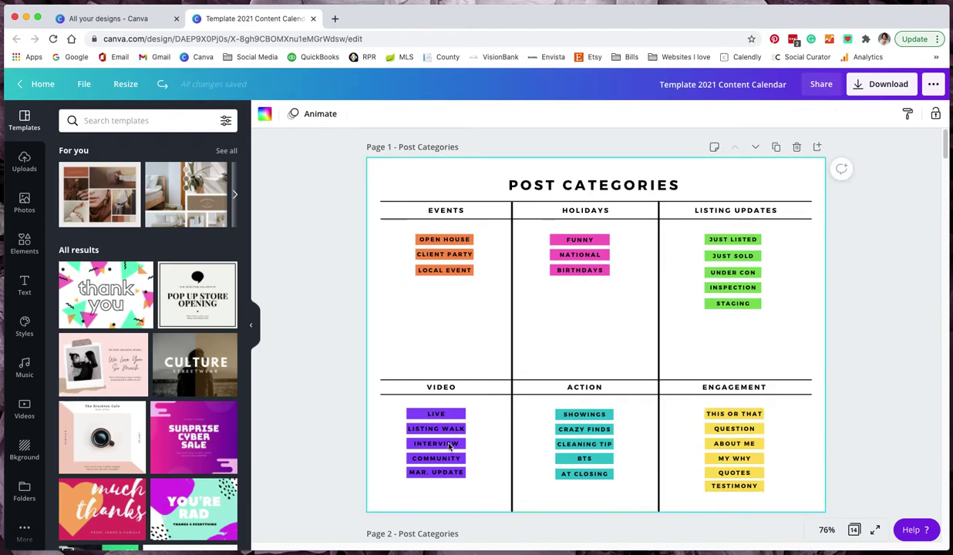
click(569, 241)
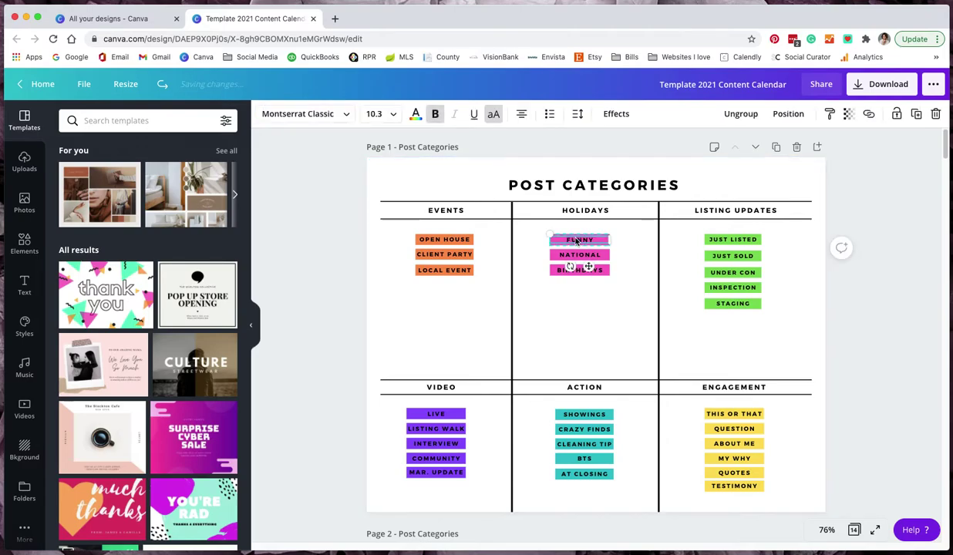
click(623, 240)
click(632, 247)
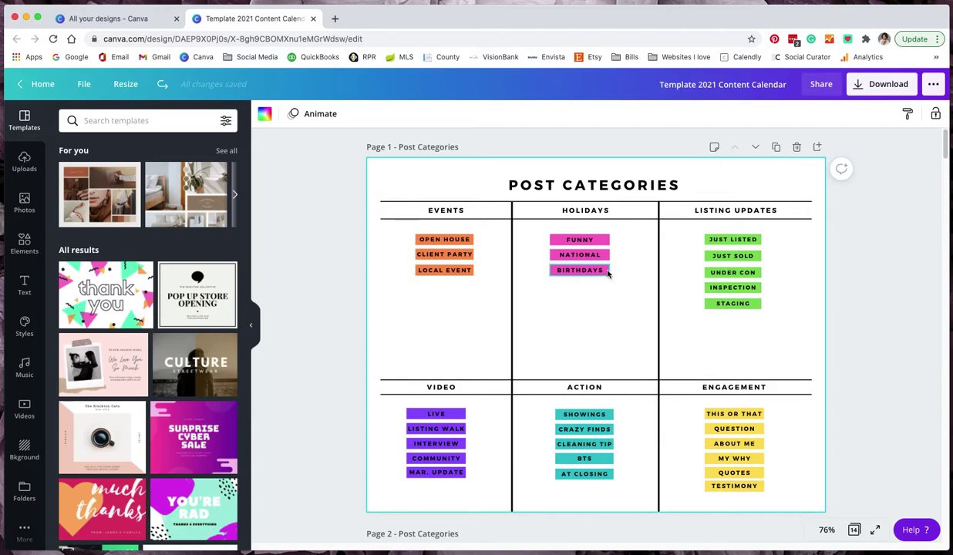
Inspect the BIRTHDAYS, INSPECTION and STAGING labels, then deselect.
click(606, 272)
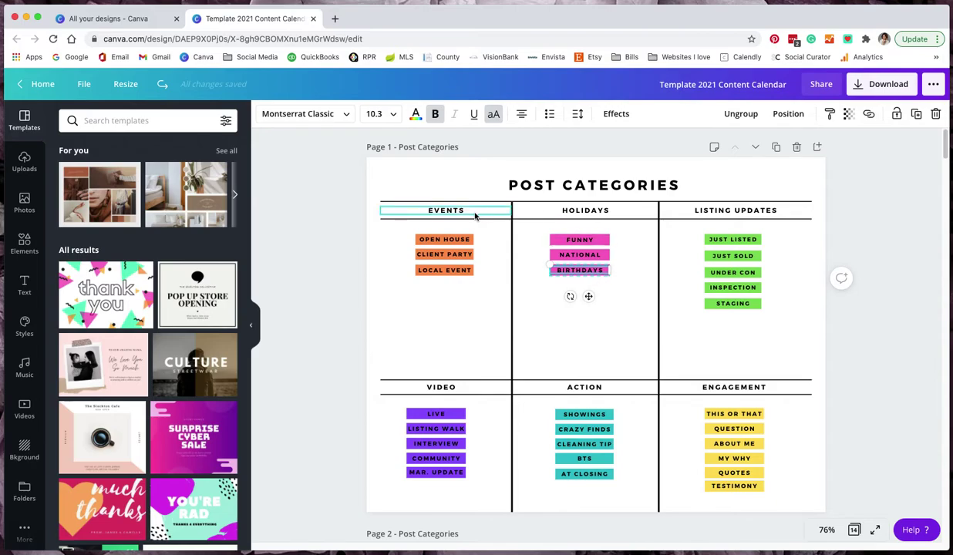
click(715, 290)
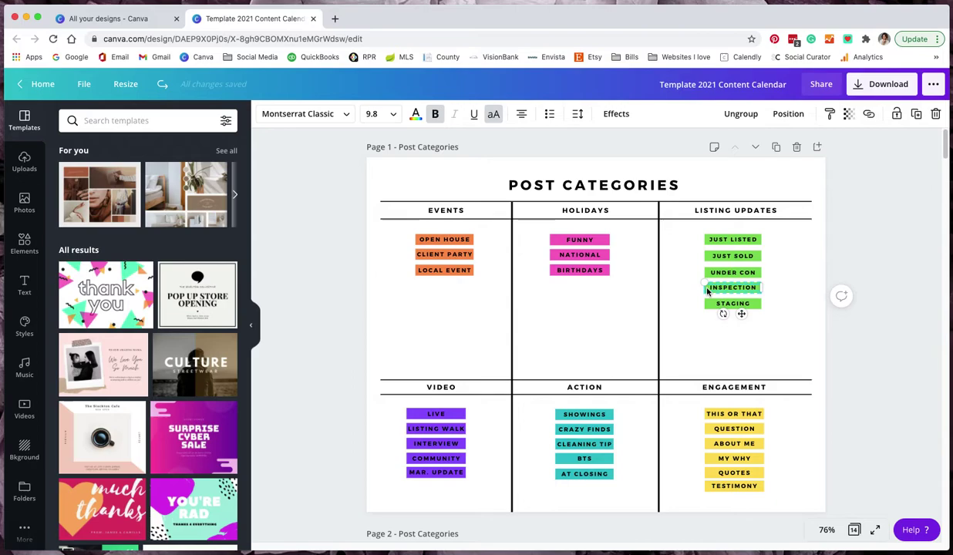
click(710, 305)
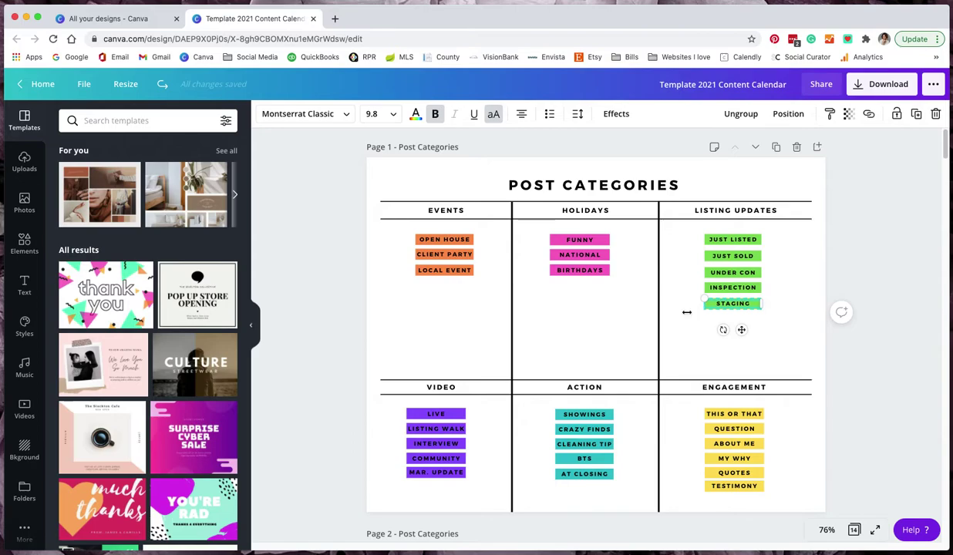
click(682, 326)
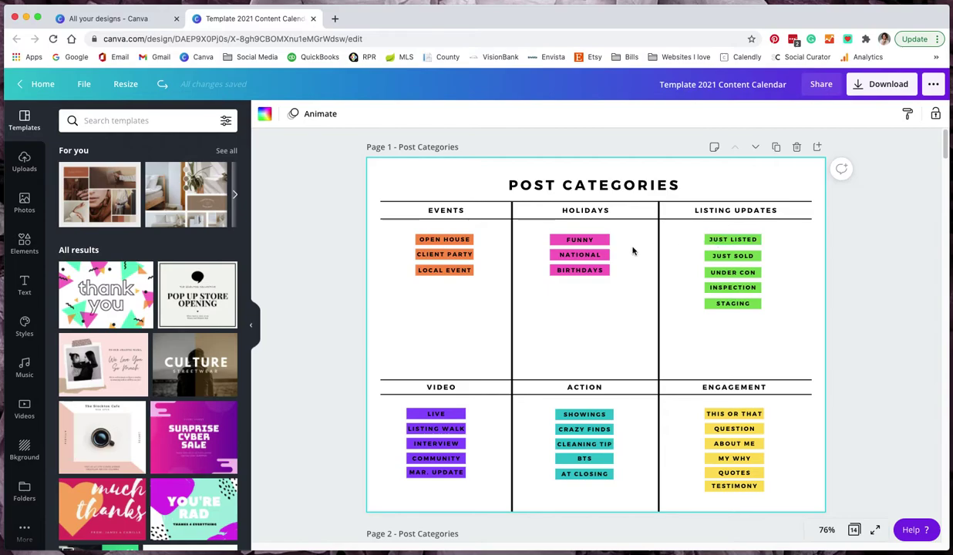
Inspect the Video column labels: MAR. UPDATE, COMMUNITY, INTERVIEW, LISTING WALK and LIVE.
drag(386, 401, 496, 491)
click(457, 483)
double_click(451, 478)
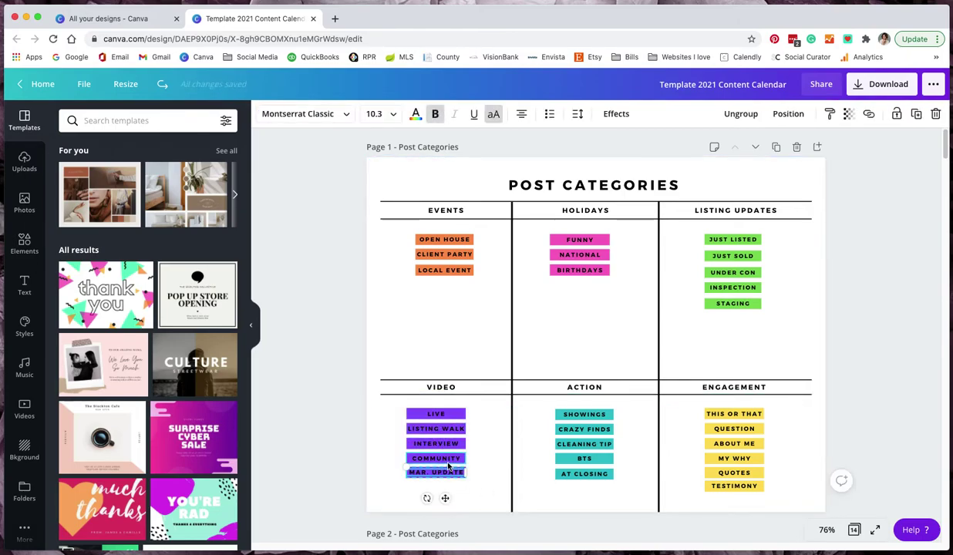
double_click(446, 460)
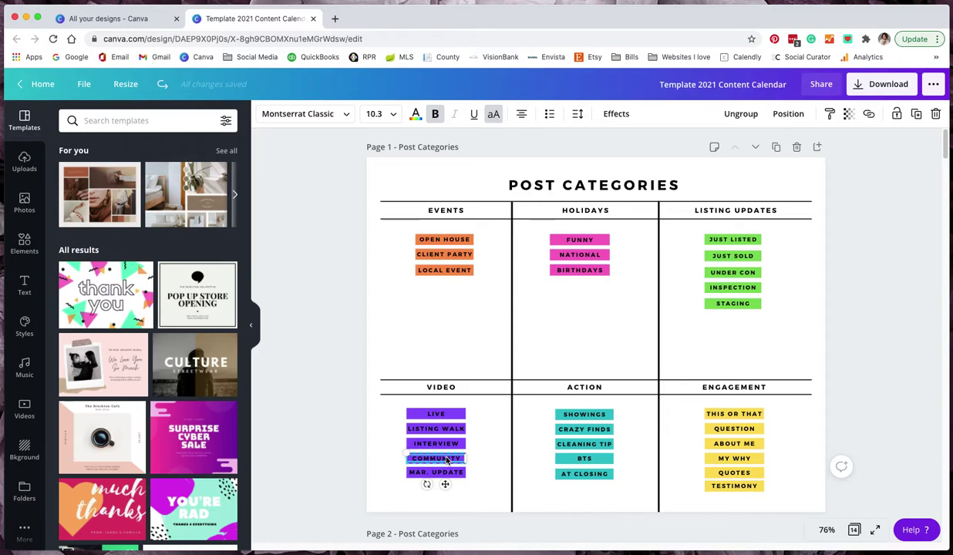
double_click(443, 445)
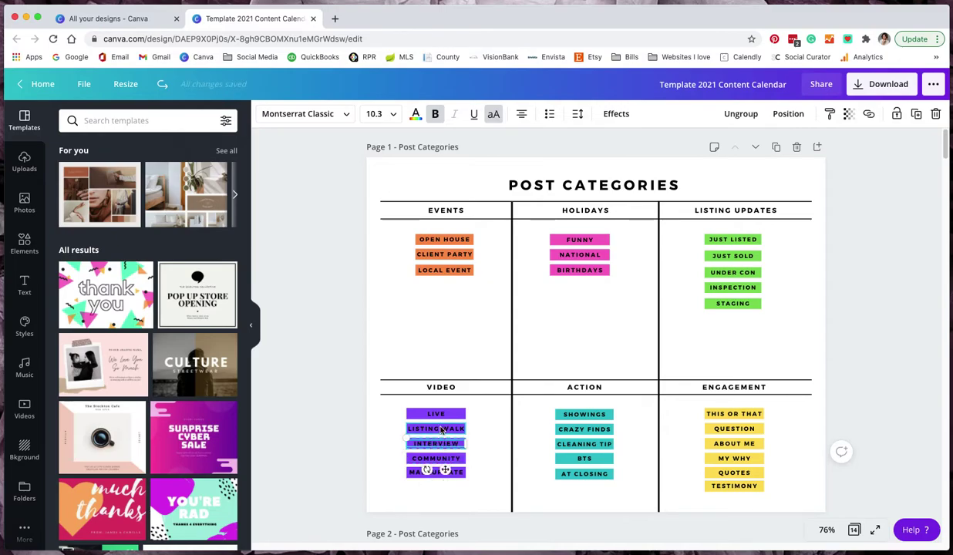
click(438, 429)
click(435, 414)
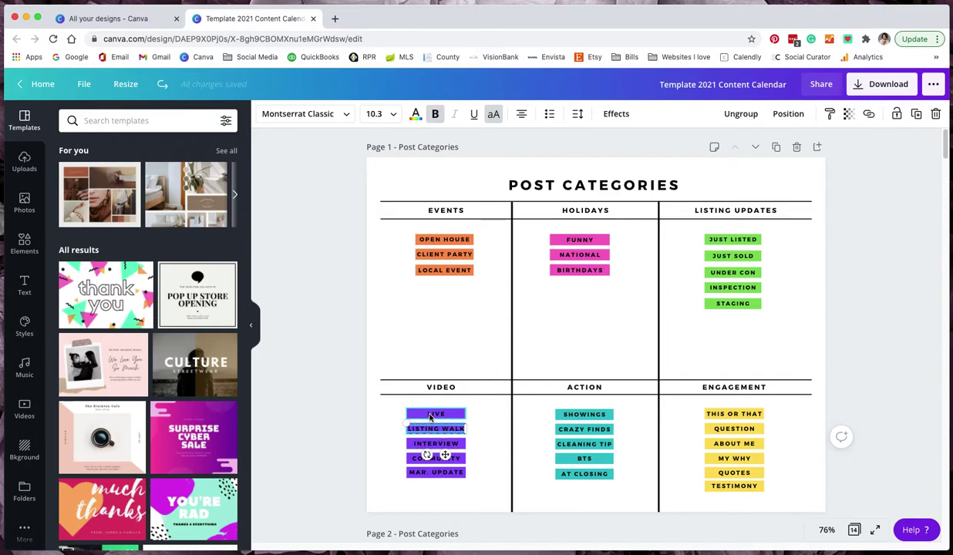
click(491, 428)
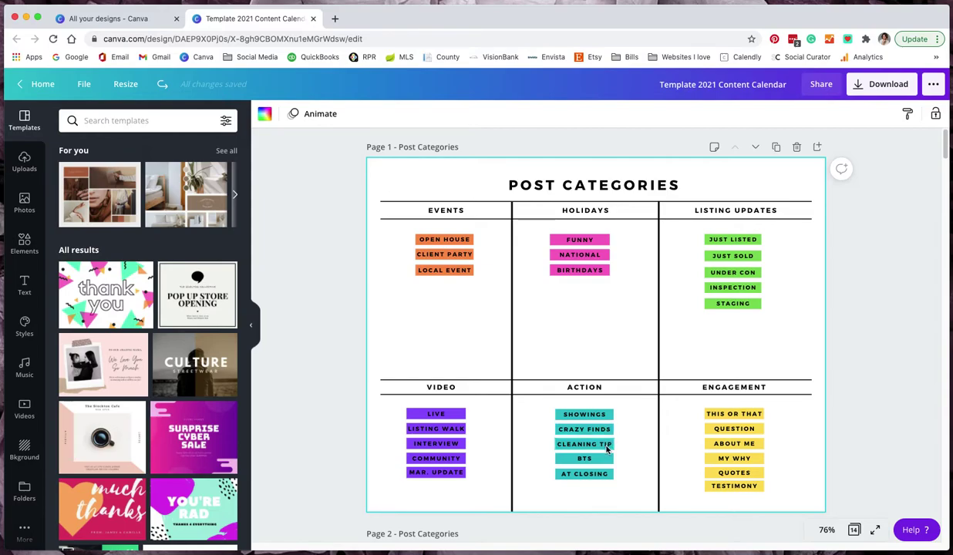
Inspect the BTS label, the yellow Engagement labels and the QUESTION label.
click(585, 458)
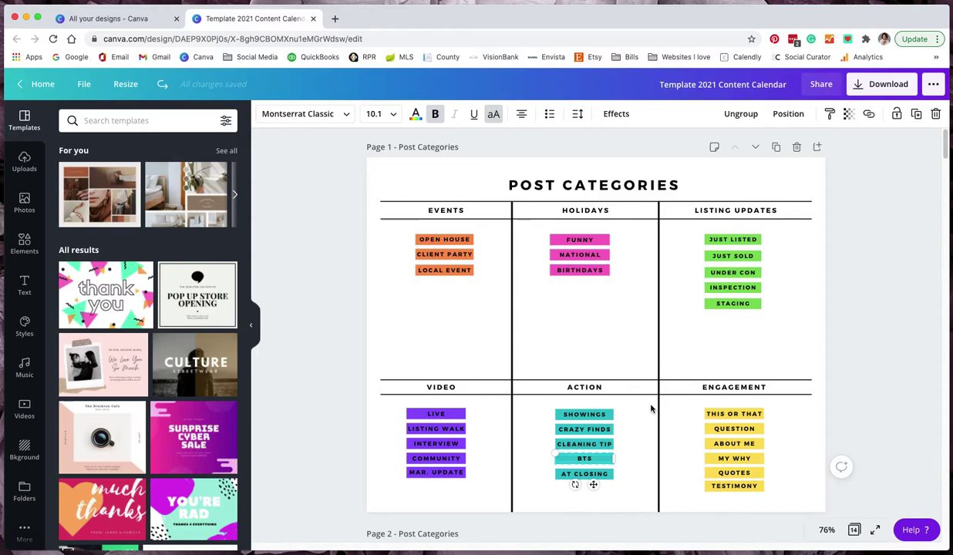
drag(666, 388, 744, 503)
click(804, 499)
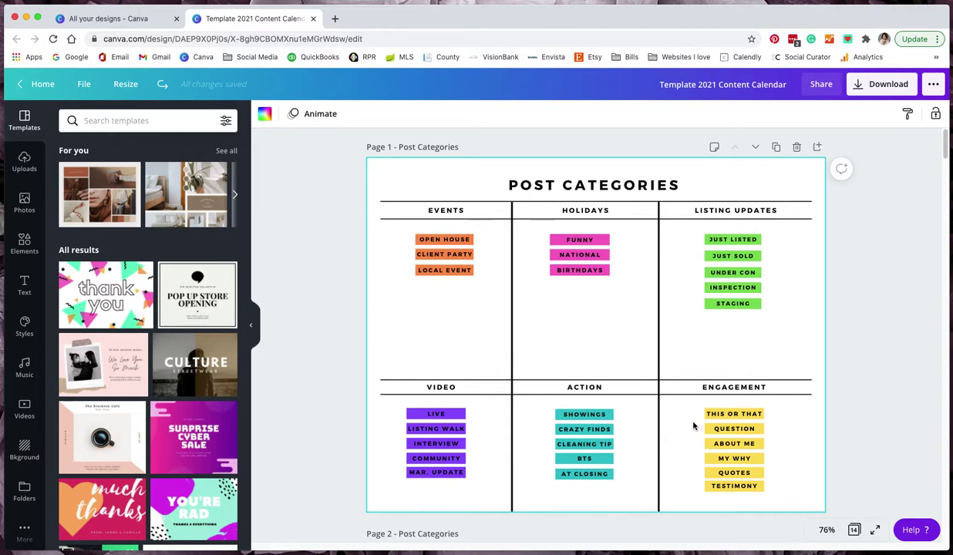
drag(663, 388, 792, 509)
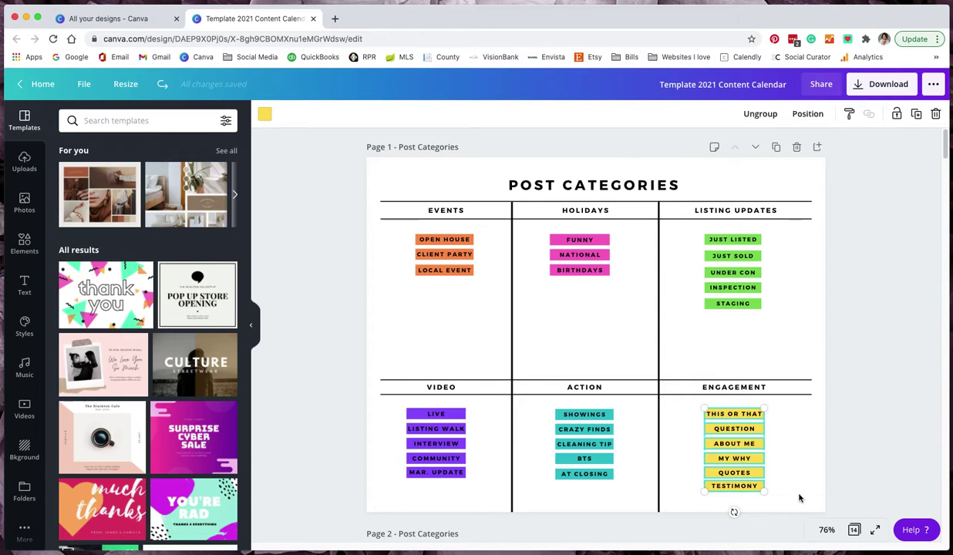
click(798, 487)
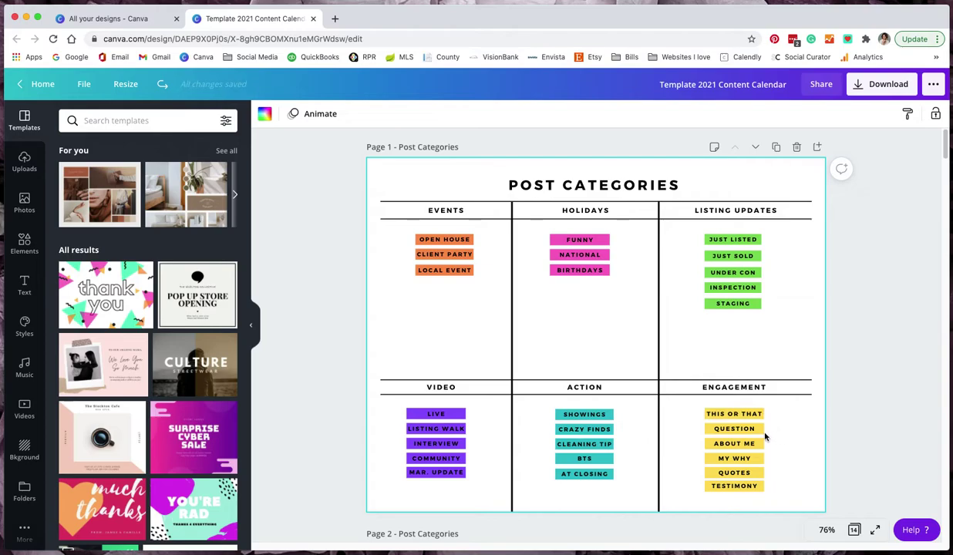
click(712, 433)
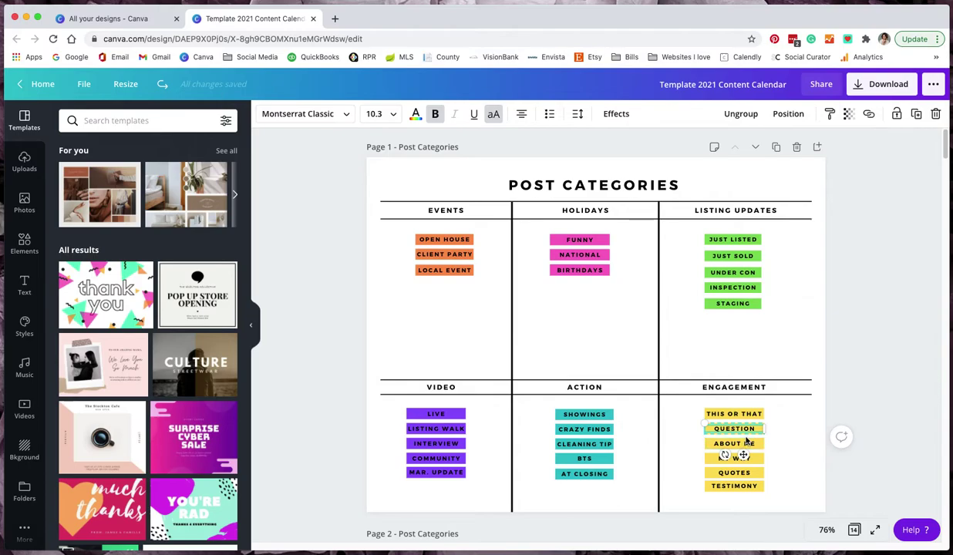
click(797, 432)
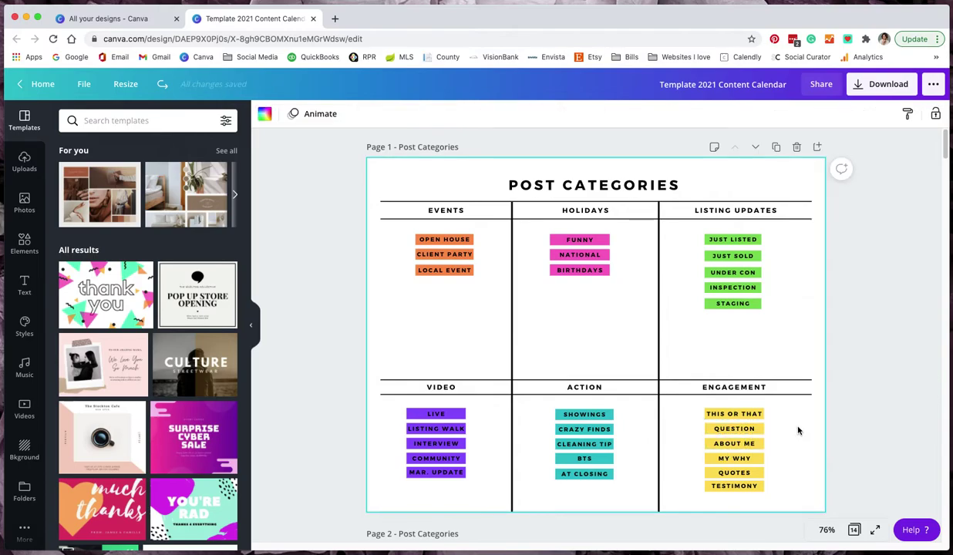
Check the ABOUT ME, MY WHY, QUOTES and TESTIMONY labels, leaving MY WHY in its slot.
scroll(797, 431, down, 1)
scroll(798, 430, down, 1)
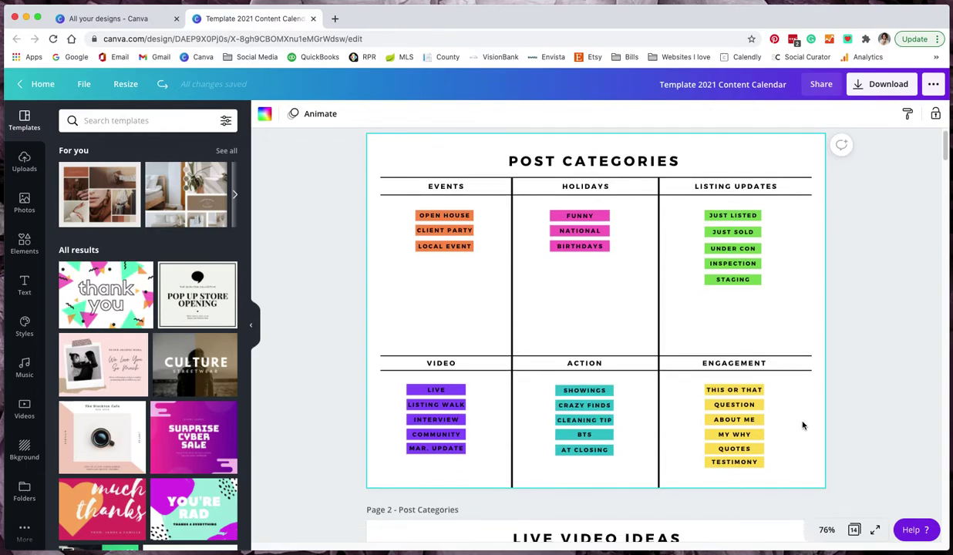
click(736, 420)
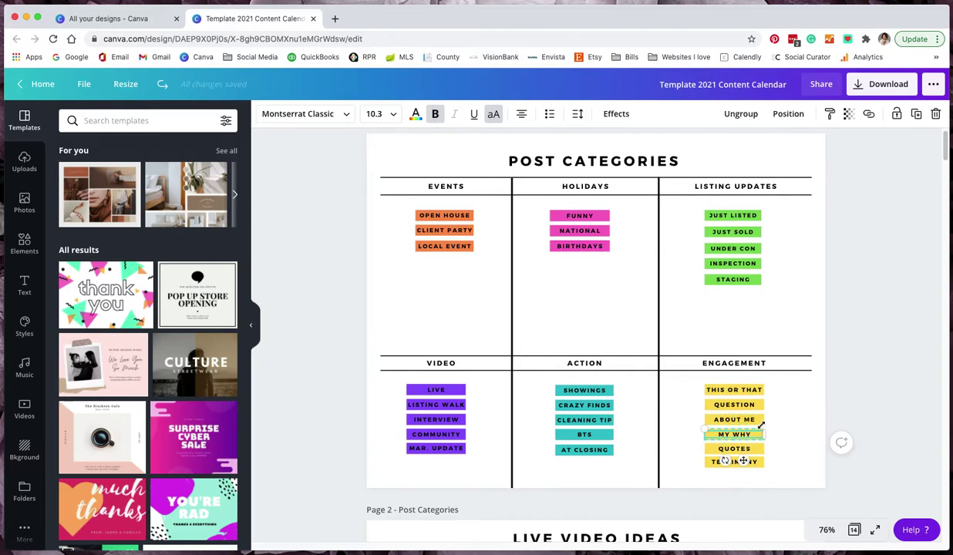
click(757, 421)
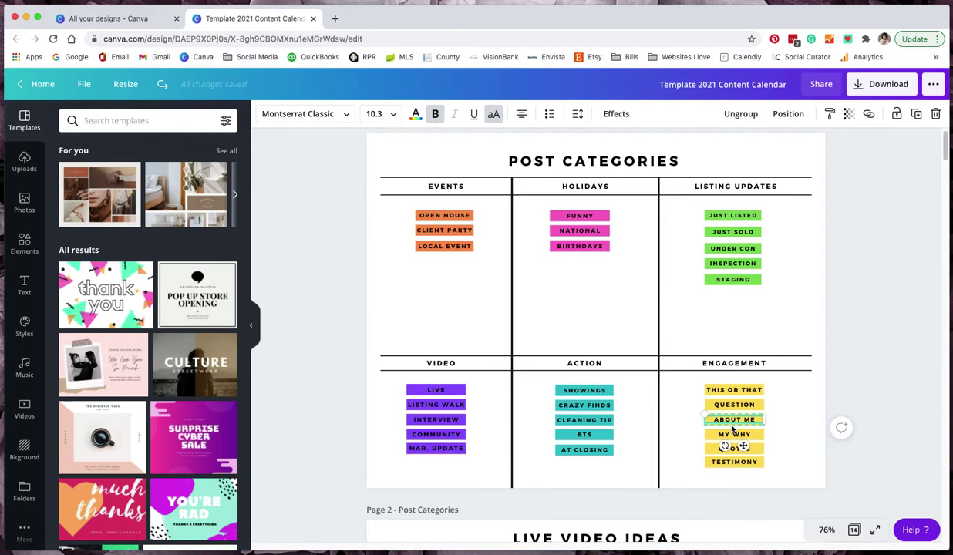
click(725, 437)
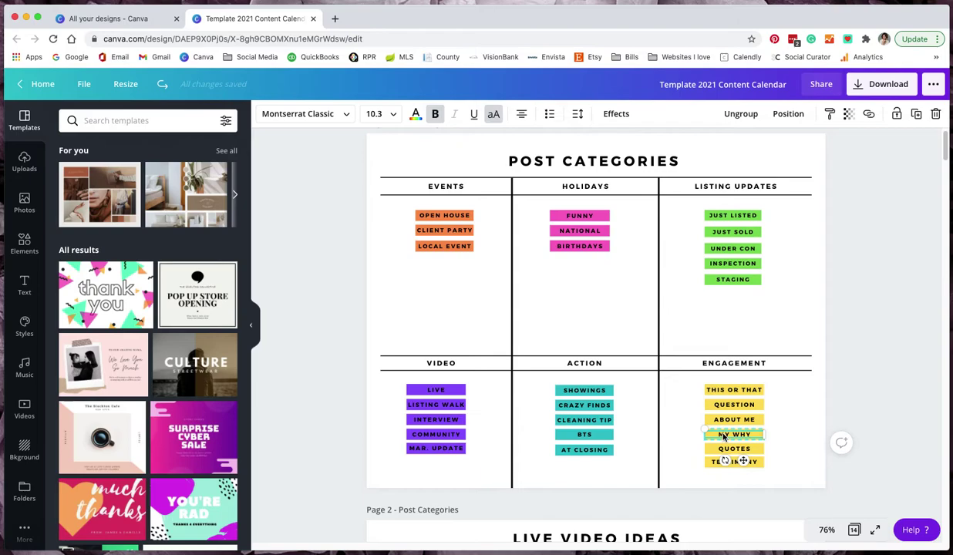
mouse_move(723, 436)
mouse_down()
mouse_move(717, 426)
mouse_move(716, 437)
mouse_up()
click(774, 432)
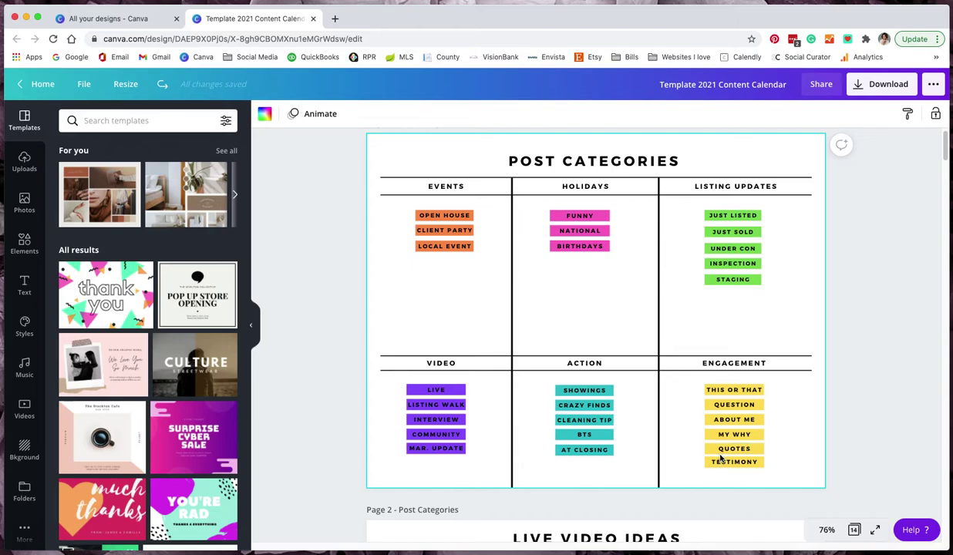
click(730, 451)
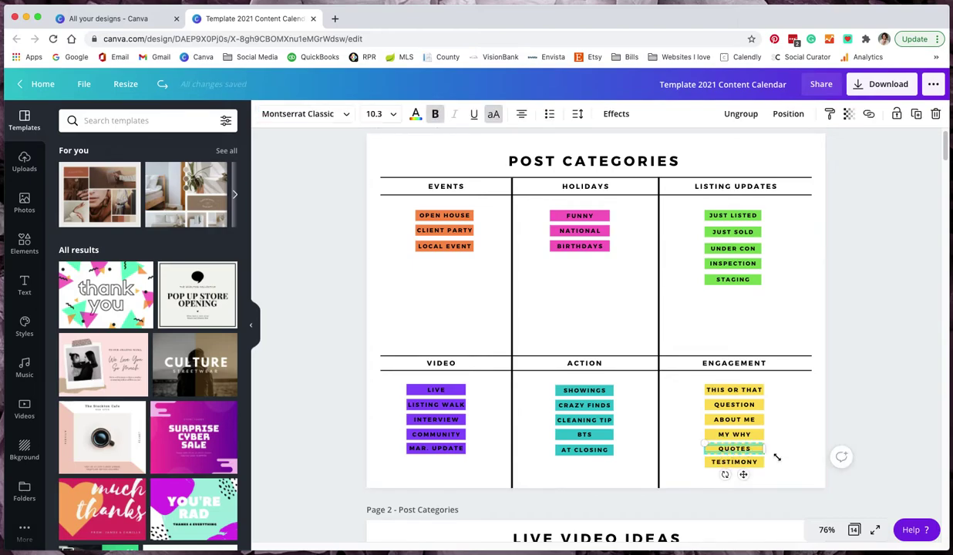
click(744, 461)
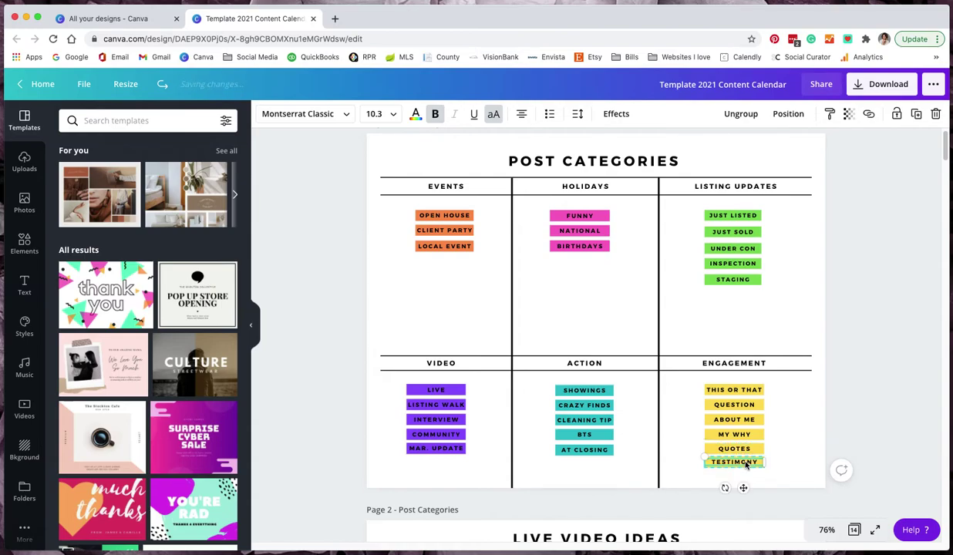
click(791, 446)
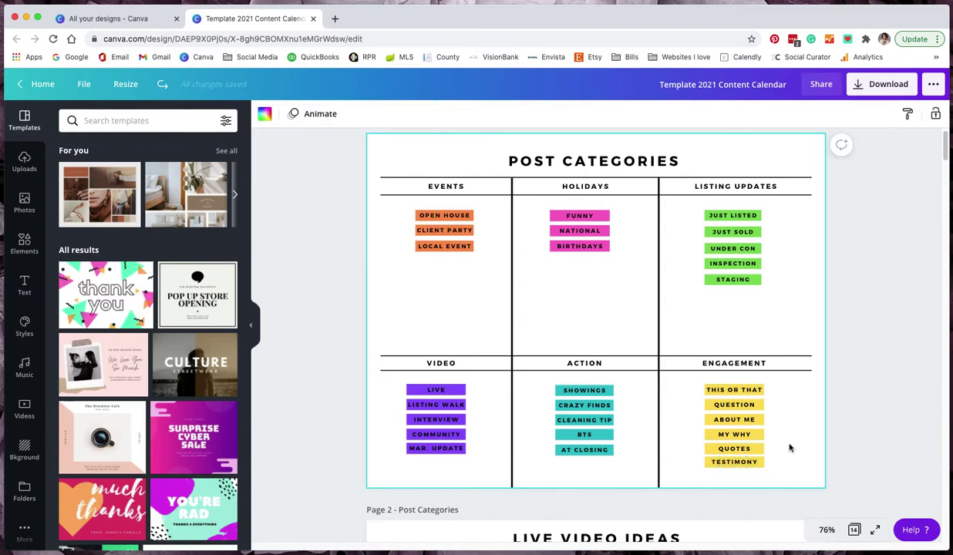
Duplicate and copy the TESTIMONY label, then delete the duplicate below it.
scroll(784, 454, down, 1)
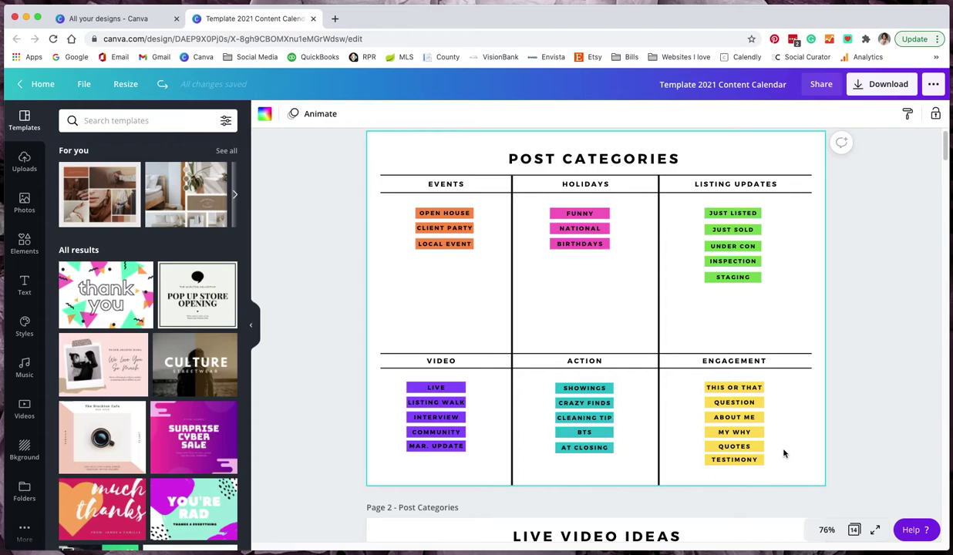
scroll(784, 453, up, 1)
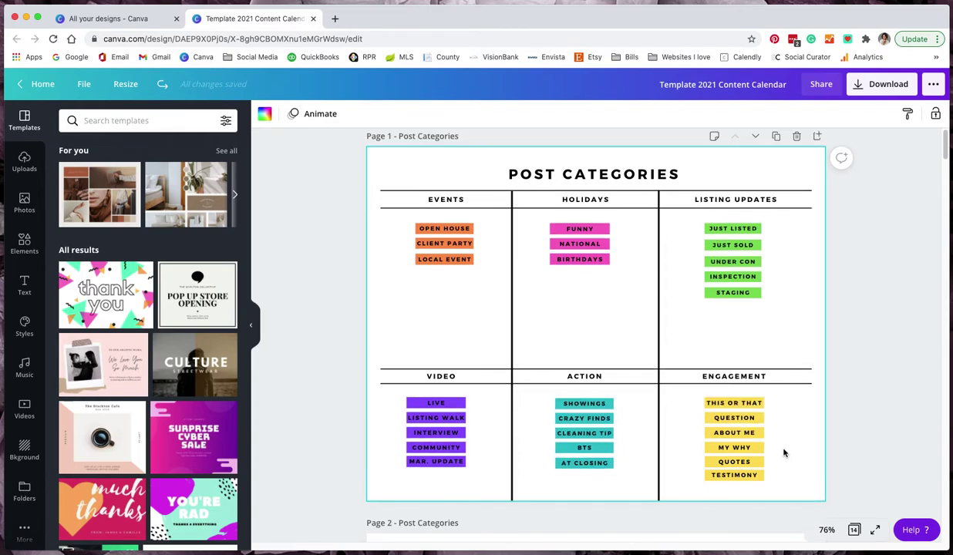
click(753, 478)
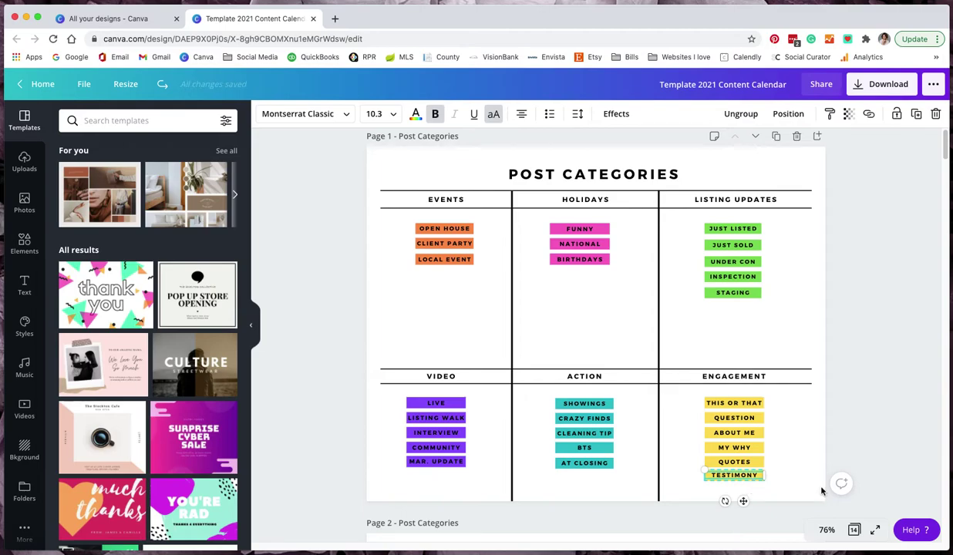
key(ctrl+d)
drag(743, 501, 750, 523)
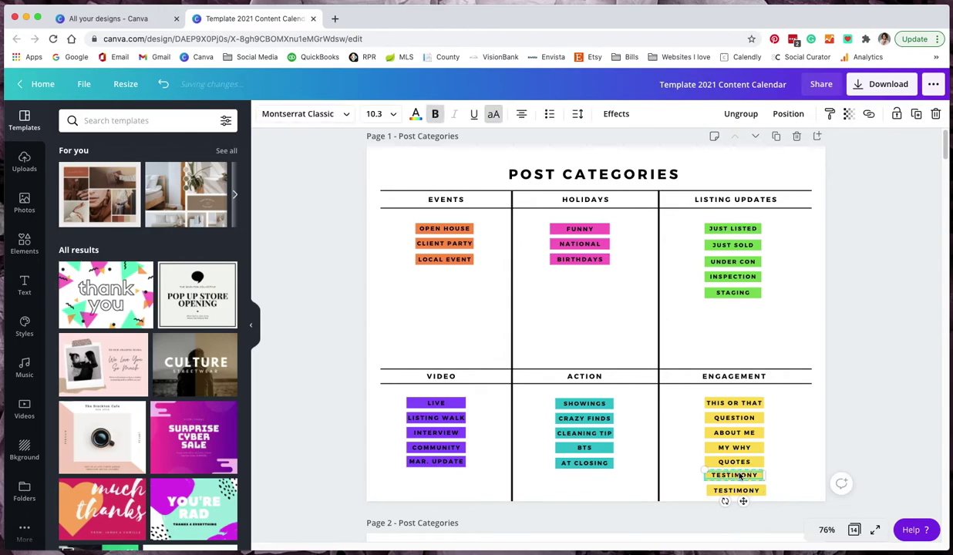
right_click(738, 475)
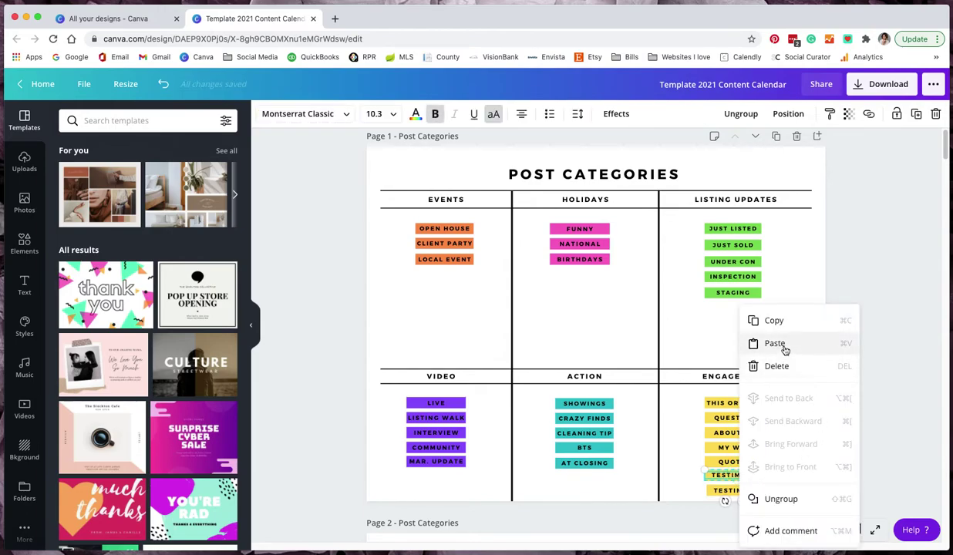
click(773, 320)
click(672, 423)
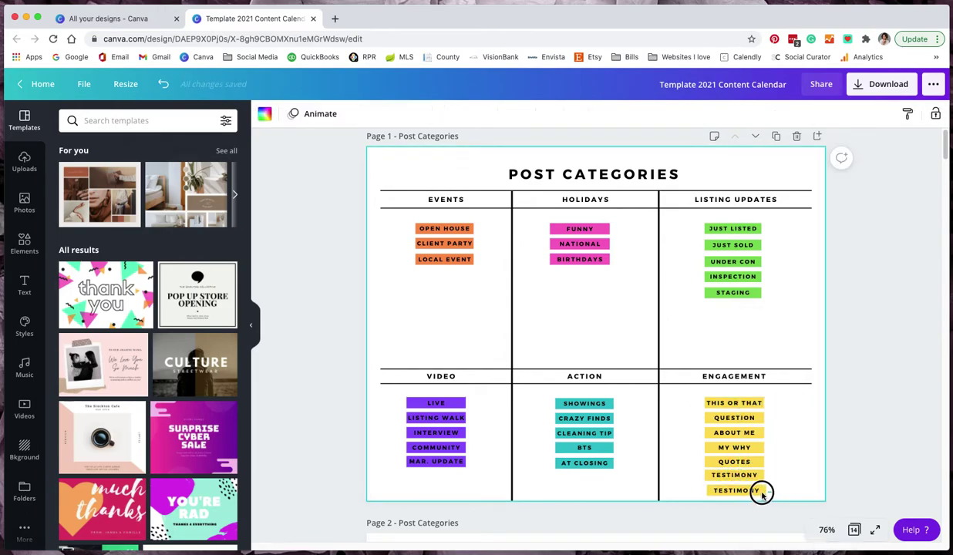
click(733, 490)
key(Delete)
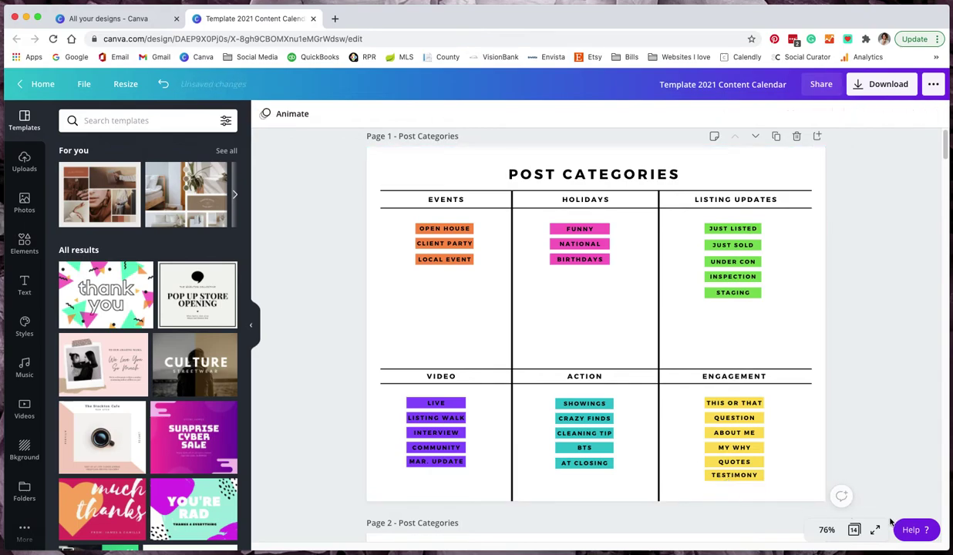
click(798, 443)
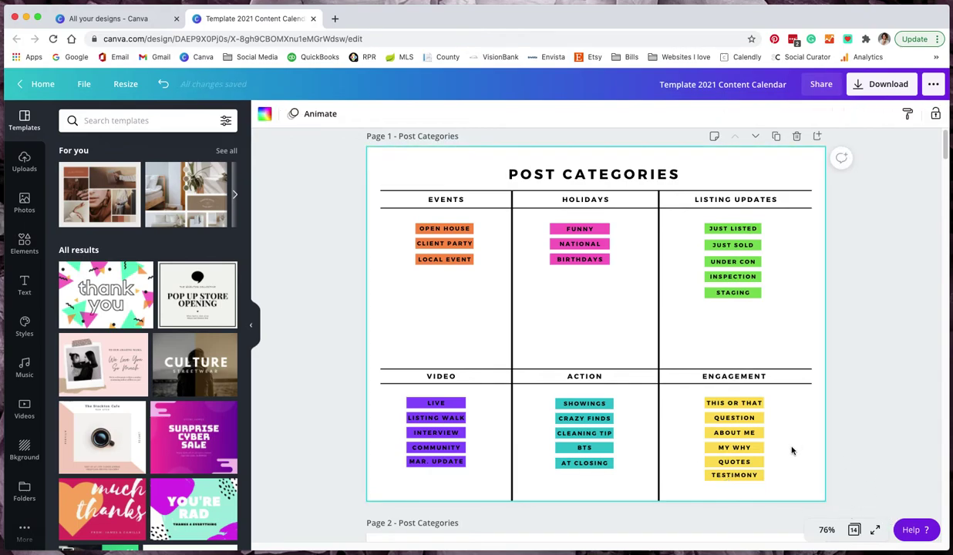
Scroll through the February to December calendar pages, then drag the scrollbar back to the top.
scroll(792, 450, down, 2)
scroll(794, 452, down, 4)
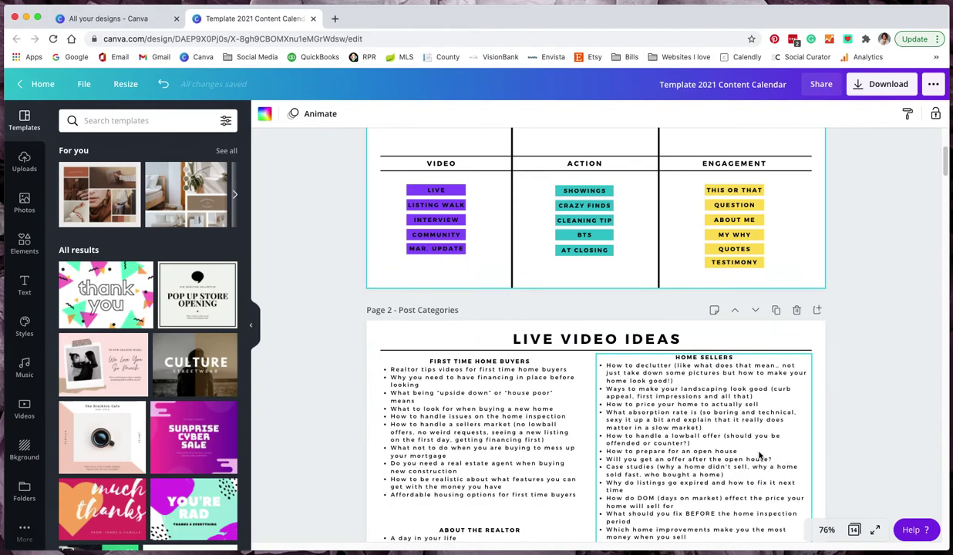
scroll(570, 451, down, 2)
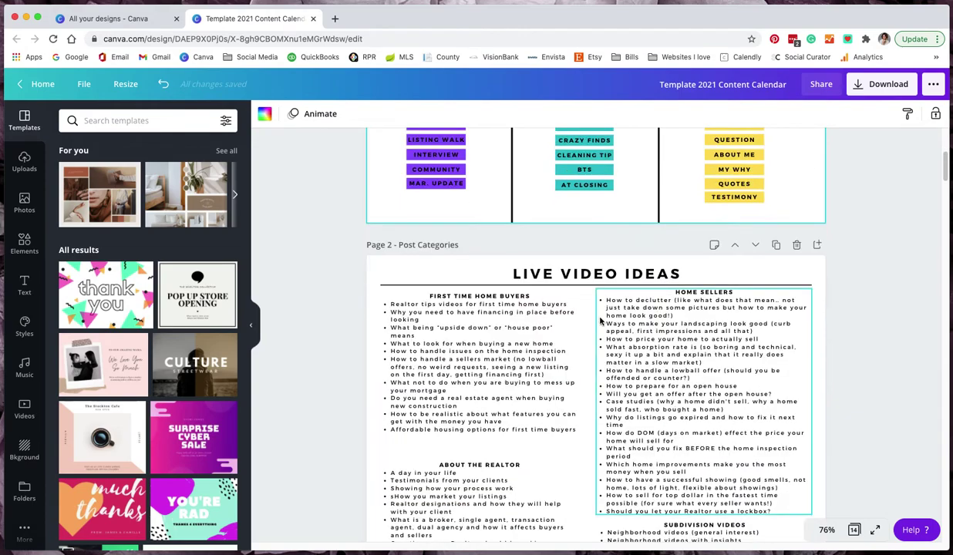
scroll(655, 462, down, 2)
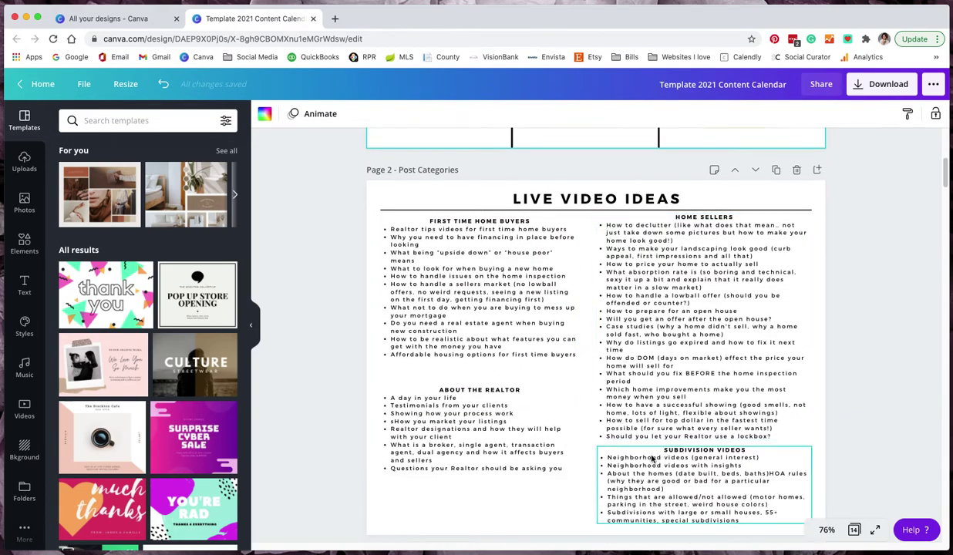
scroll(651, 458, down, 12)
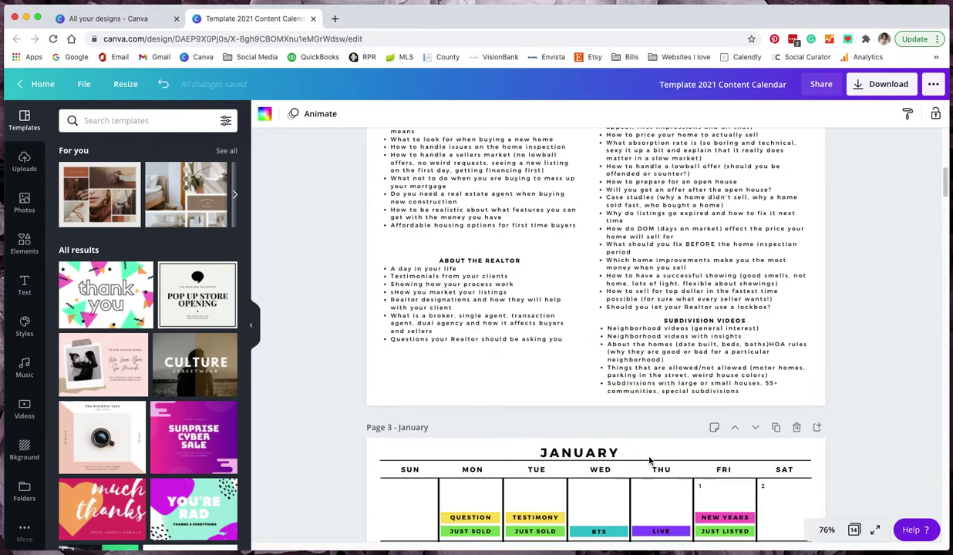
scroll(648, 460, down, 1)
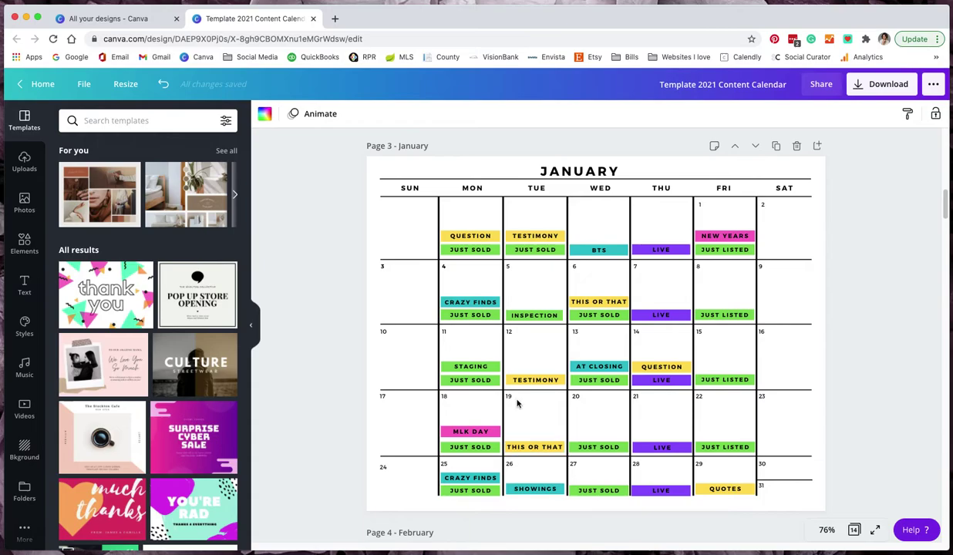
scroll(500, 385, down, 15)
scroll(540, 246, down, 20)
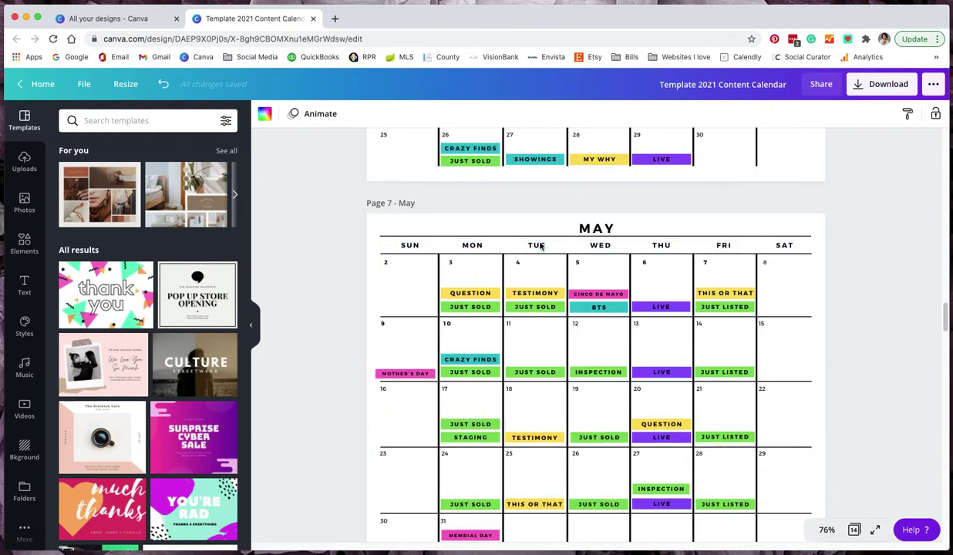
scroll(537, 249, down, 20)
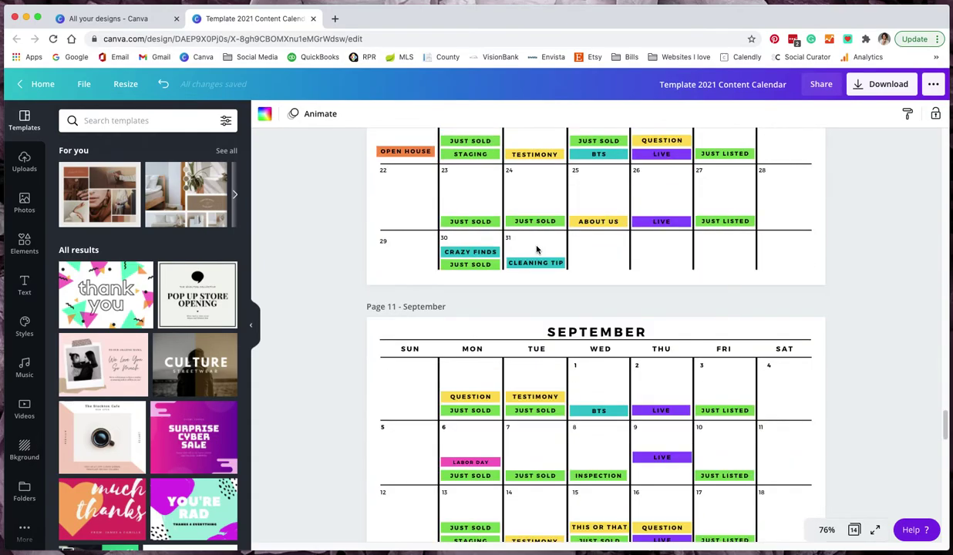
scroll(536, 249, down, 10)
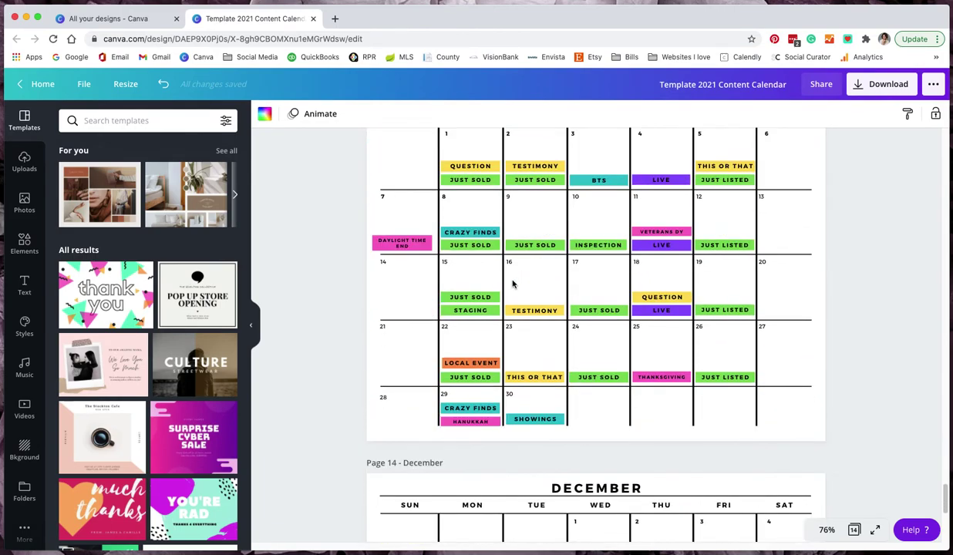
scroll(511, 281, down, 5)
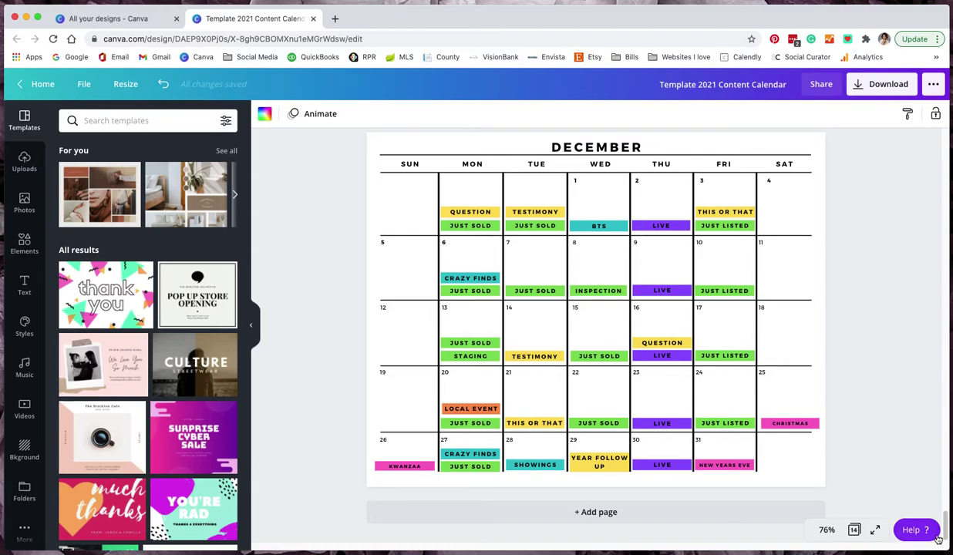
scroll(948, 417, up, 3)
drag(948, 417, 904, 70)
Scroll to January and realign the QUESTION label in its first Monday slot.
scroll(908, 198, down, 10)
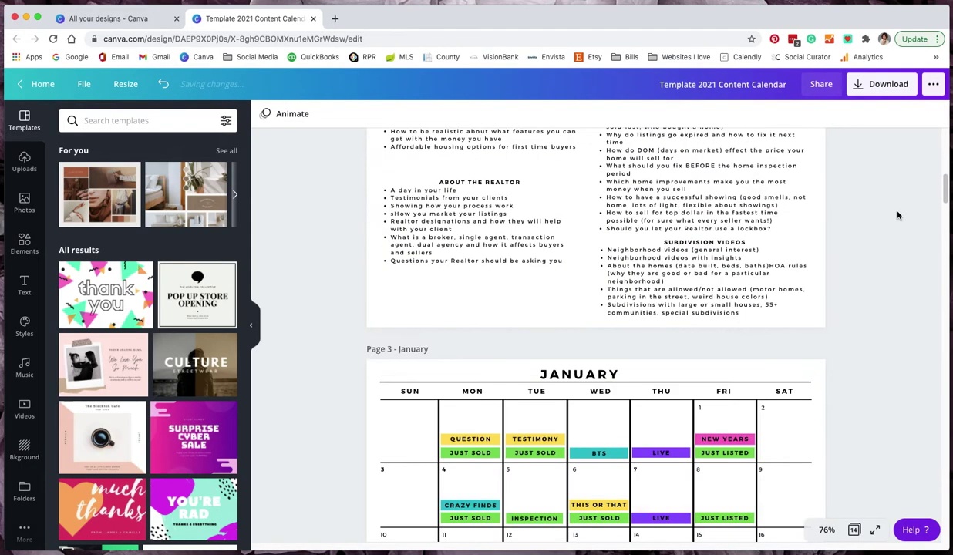
scroll(895, 217, down, 1)
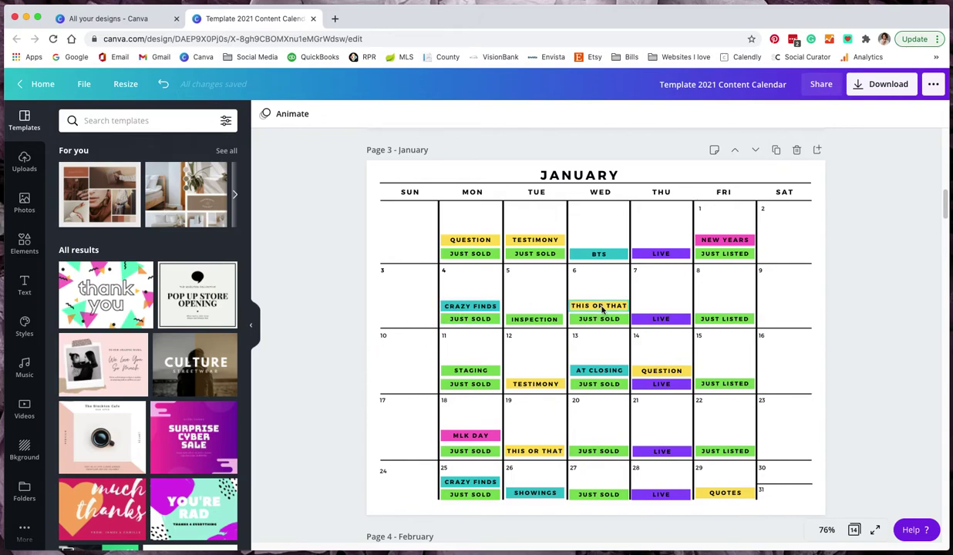
mouse_move(479, 242)
mouse_down()
mouse_move(546, 276)
mouse_move(544, 306)
mouse_move(541, 289)
mouse_move(493, 233)
mouse_move(478, 242)
mouse_up()
click(359, 252)
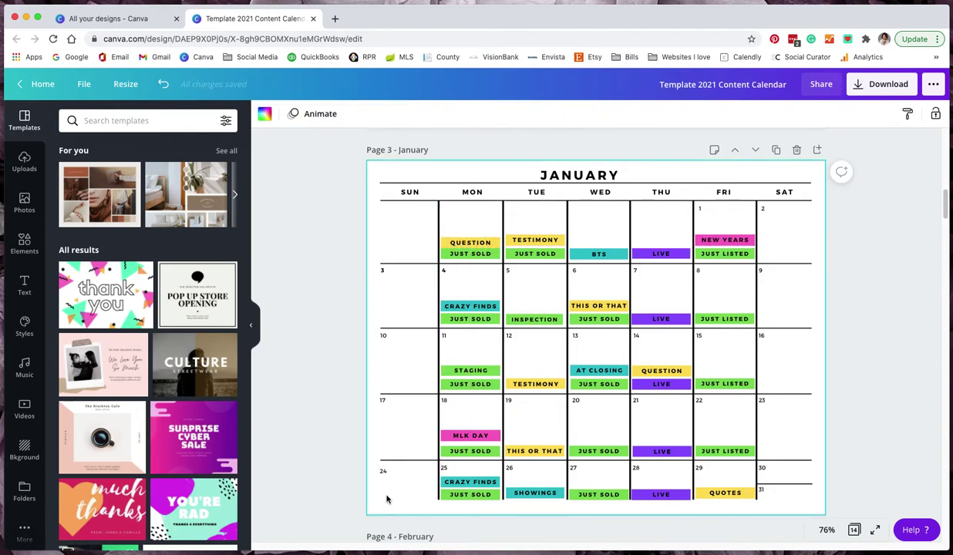
Scroll down to the June calendar page.
scroll(398, 473, down, 15)
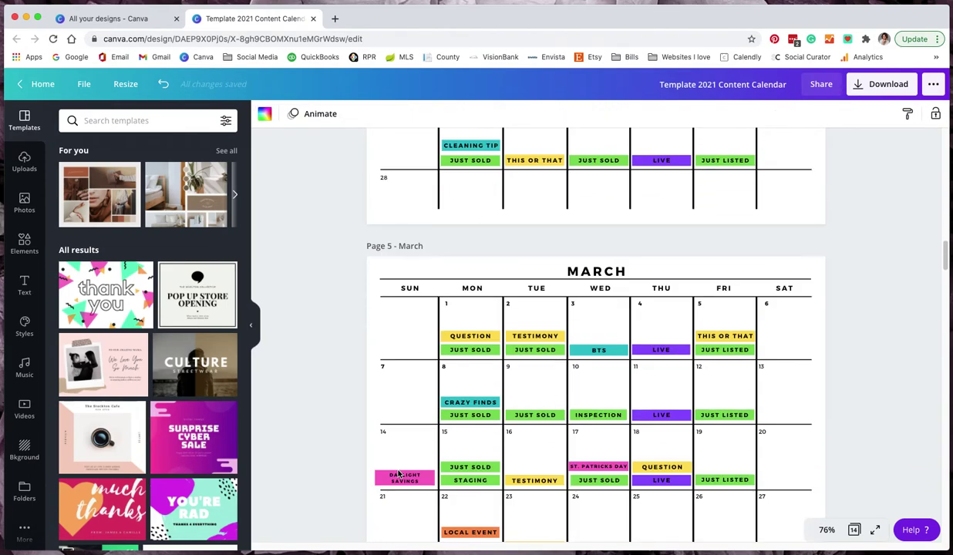
scroll(397, 473, down, 10)
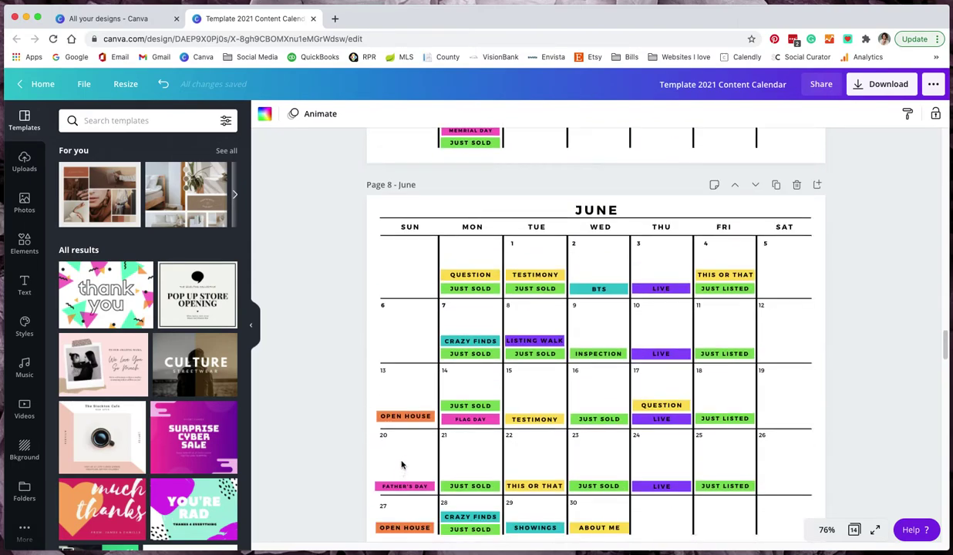
scroll(349, 424, down, 2)
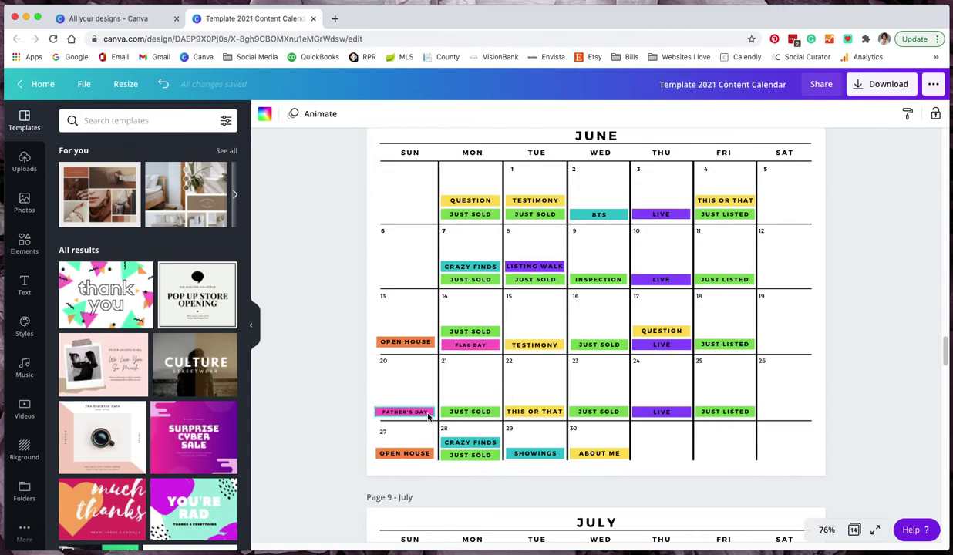
scroll(352, 440, up, 1)
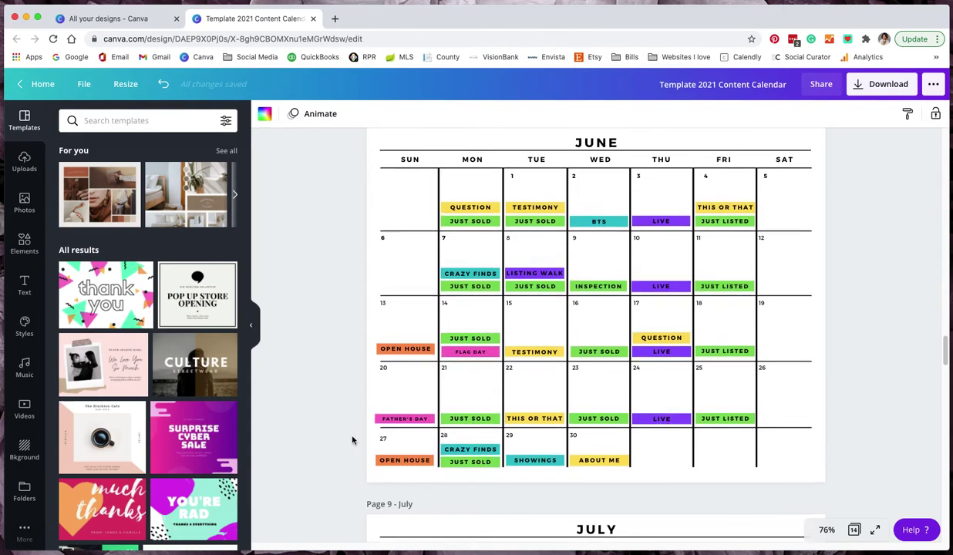
scroll(352, 440, up, 1)
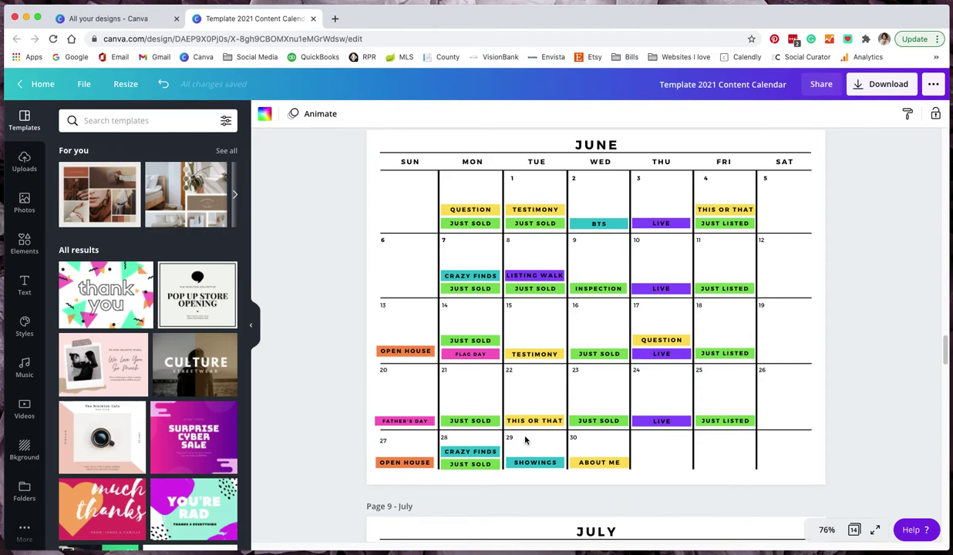
scroll(523, 466, up, 1)
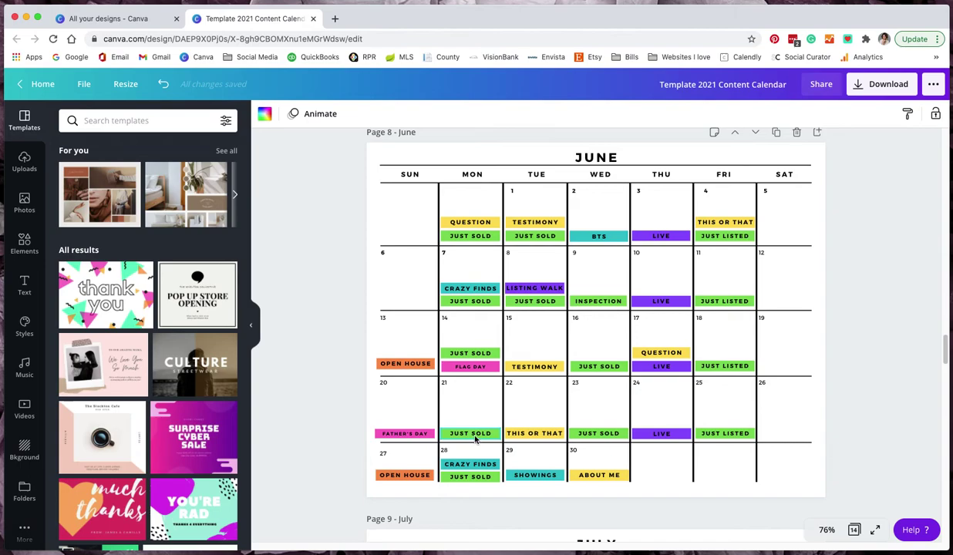
mouse_move(466, 431)
mouse_down()
mouse_move(537, 353)
mouse_move(474, 434)
mouse_up()
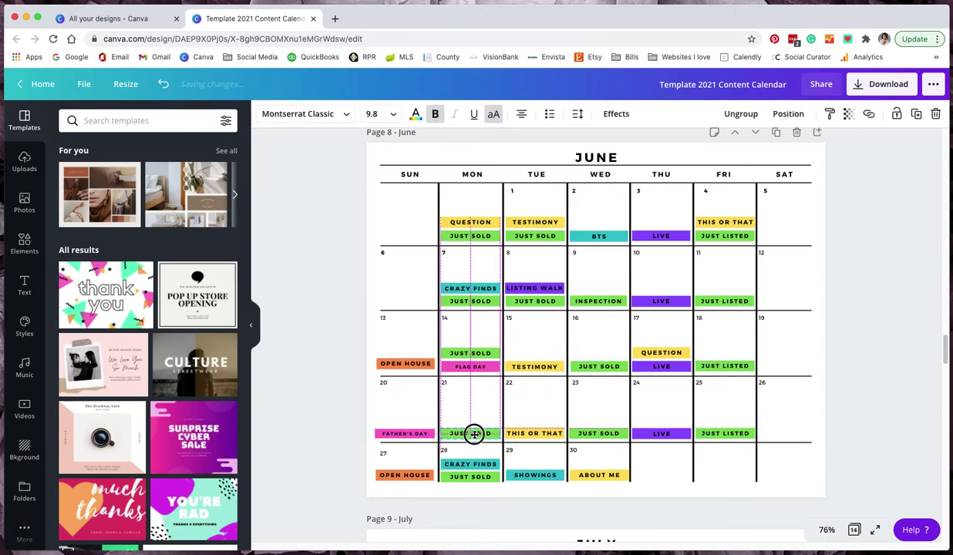
click(474, 383)
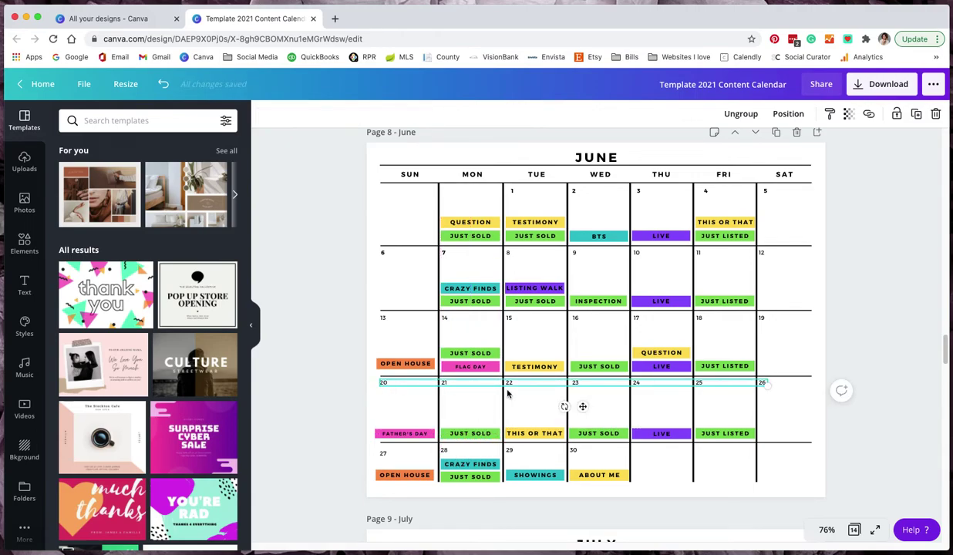
click(316, 276)
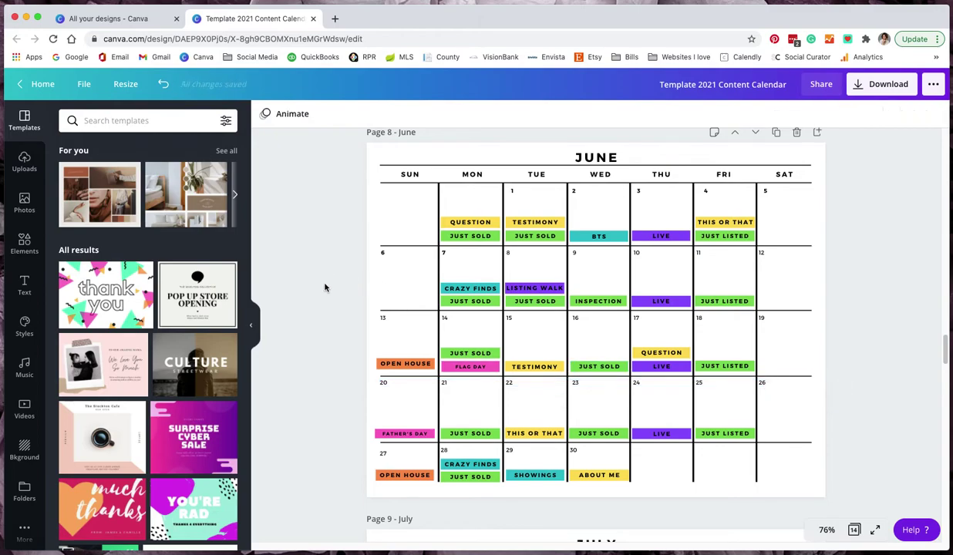
scroll(791, 414, up, 1)
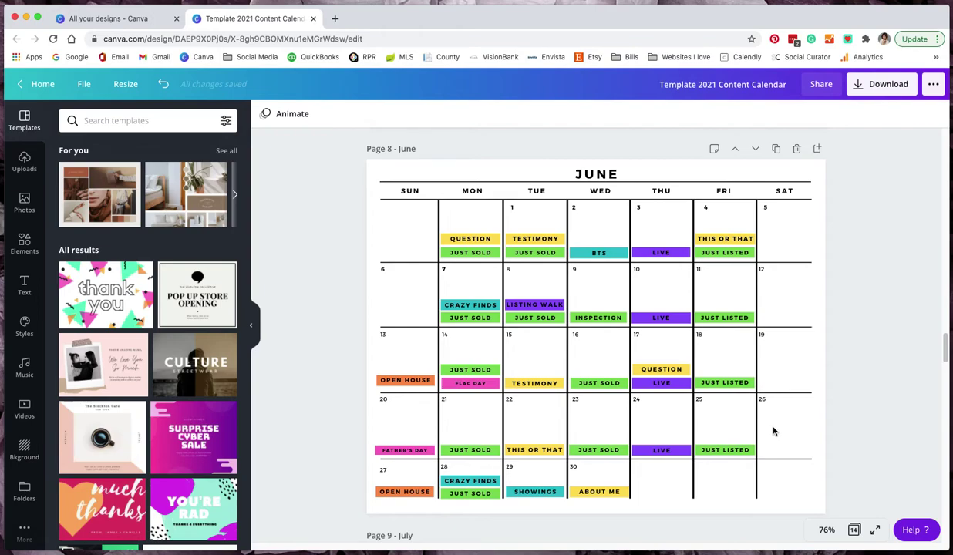
scroll(773, 428, up, 1)
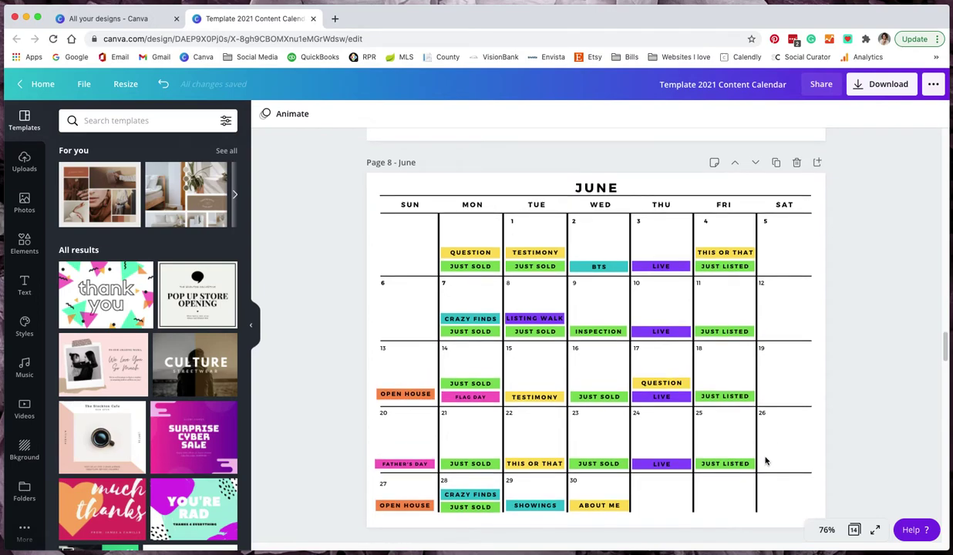
scroll(766, 461, down, 1)
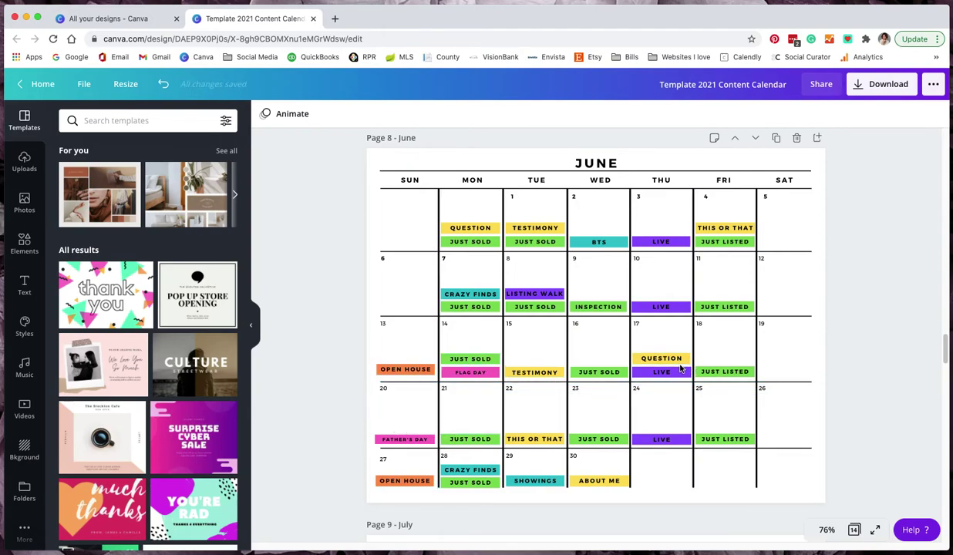
Select only Page 8 – June in the download's page list.
click(889, 86)
click(801, 297)
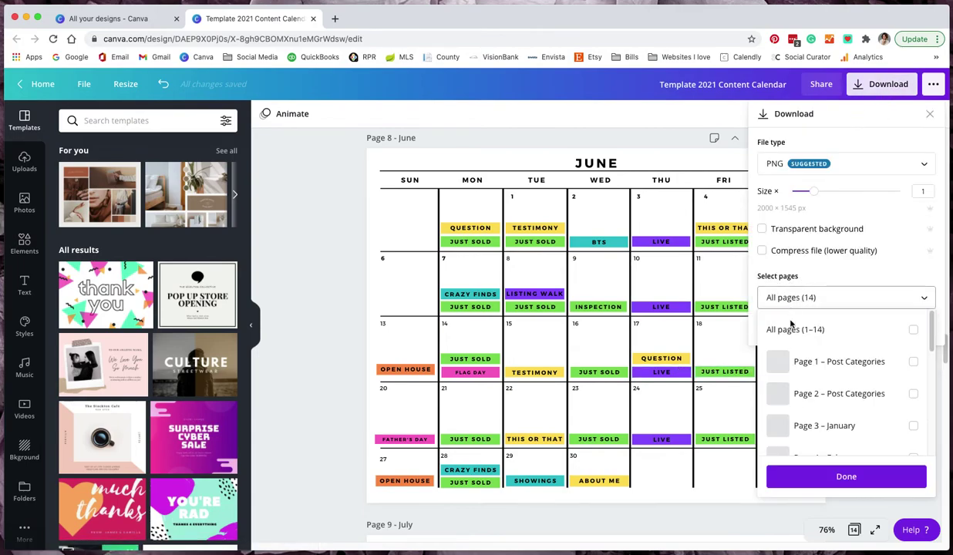
scroll(790, 417, down, 3)
scroll(790, 416, down, 5)
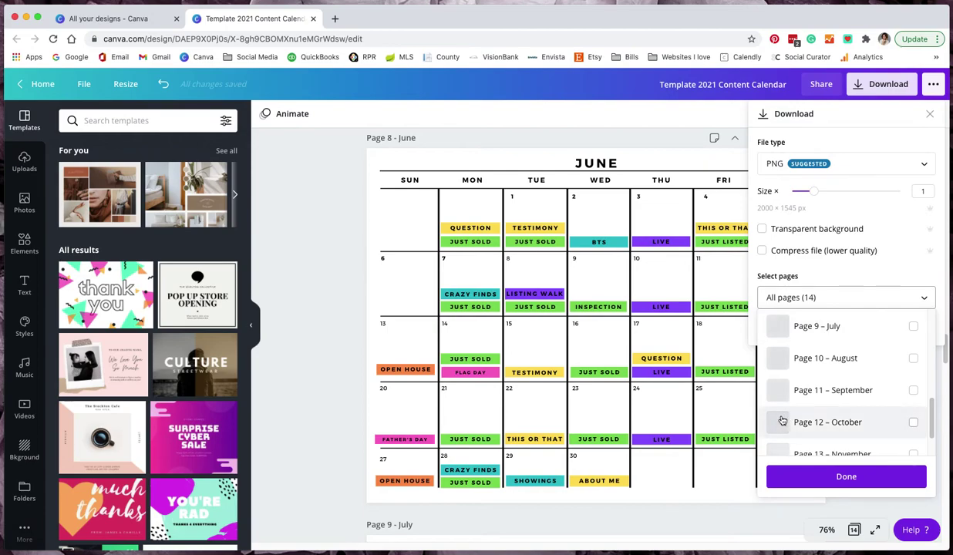
scroll(765, 421, down, 1)
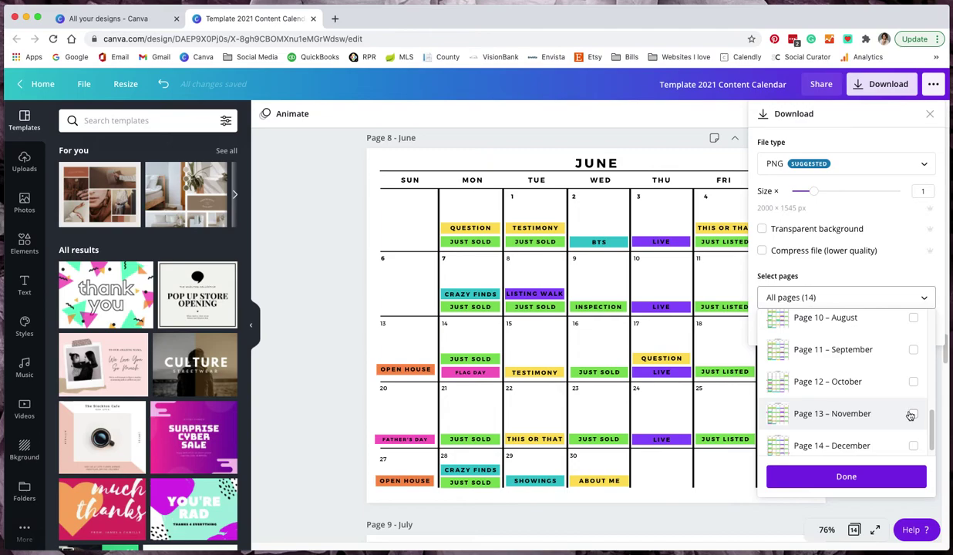
scroll(872, 430, up, 1)
scroll(872, 432, up, 1)
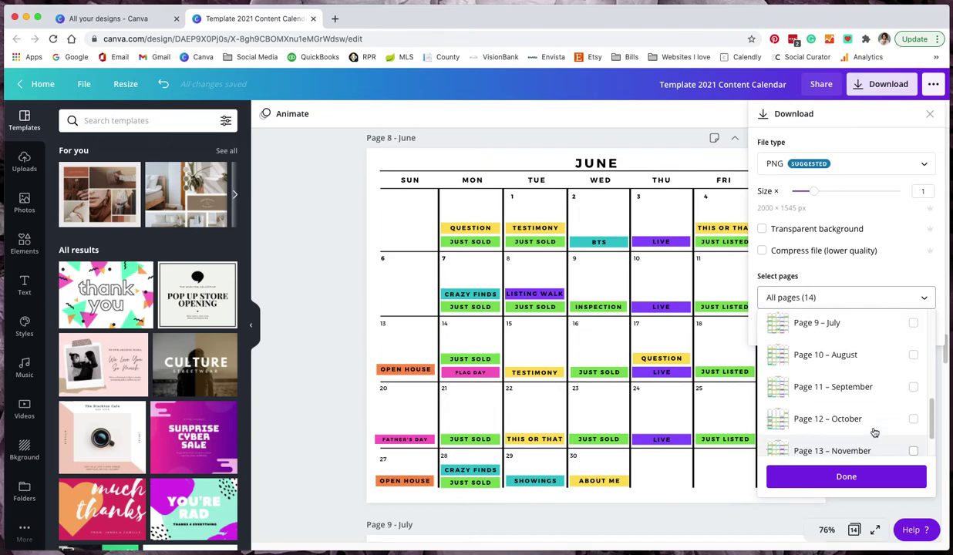
scroll(845, 411, up, 1)
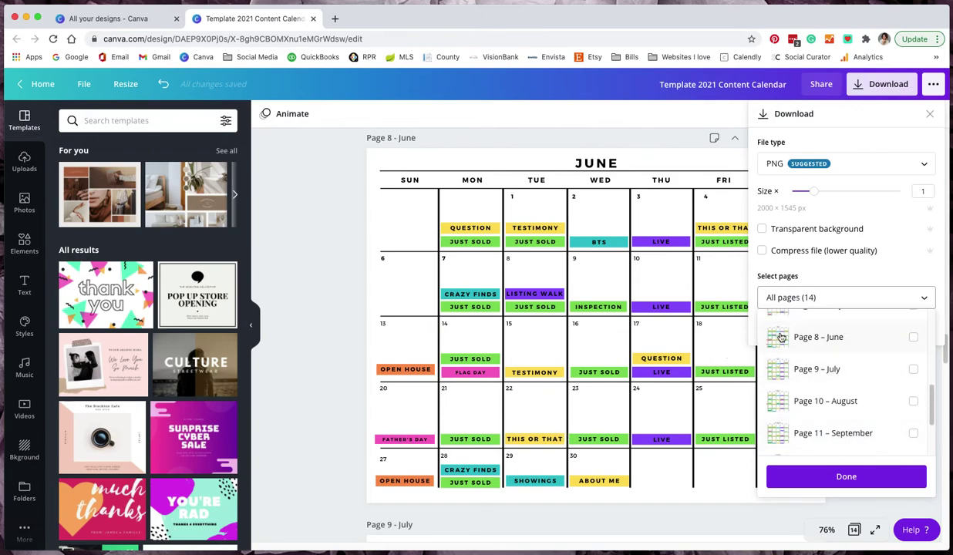
click(912, 337)
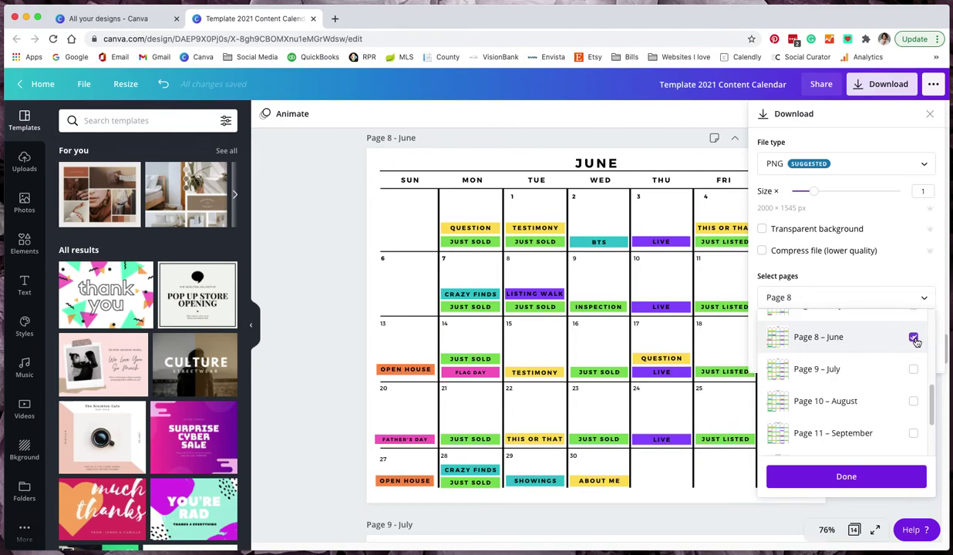
click(773, 299)
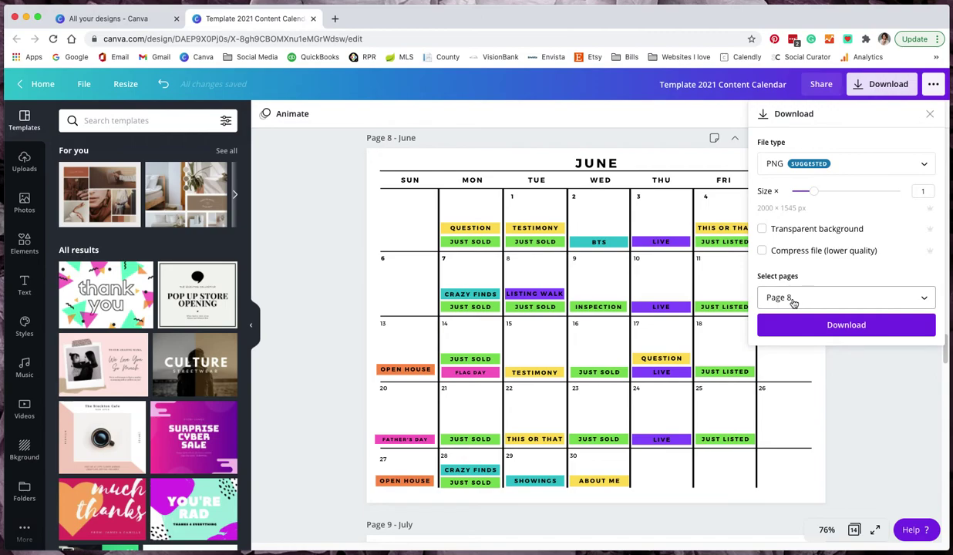
Set the file type to PDF Standard and download the June page.
click(765, 166)
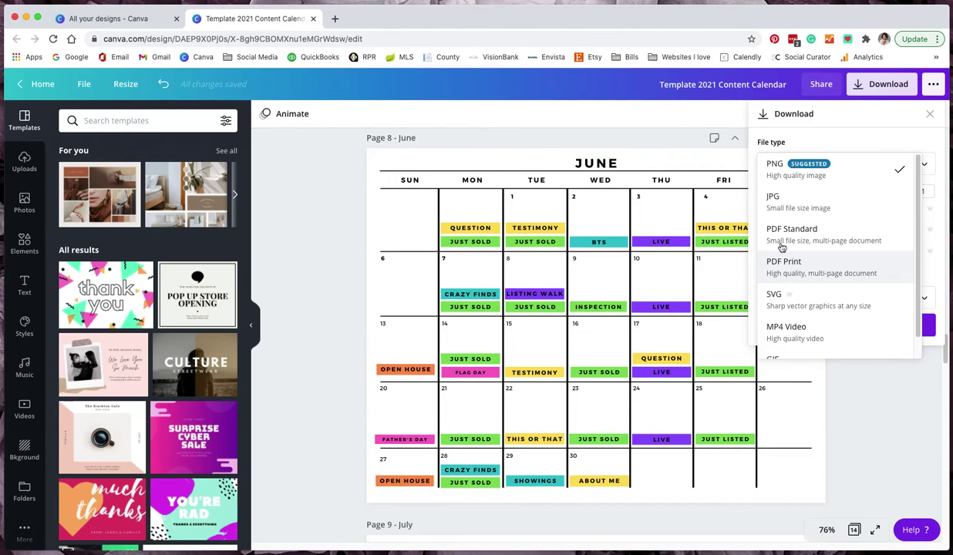
click(755, 237)
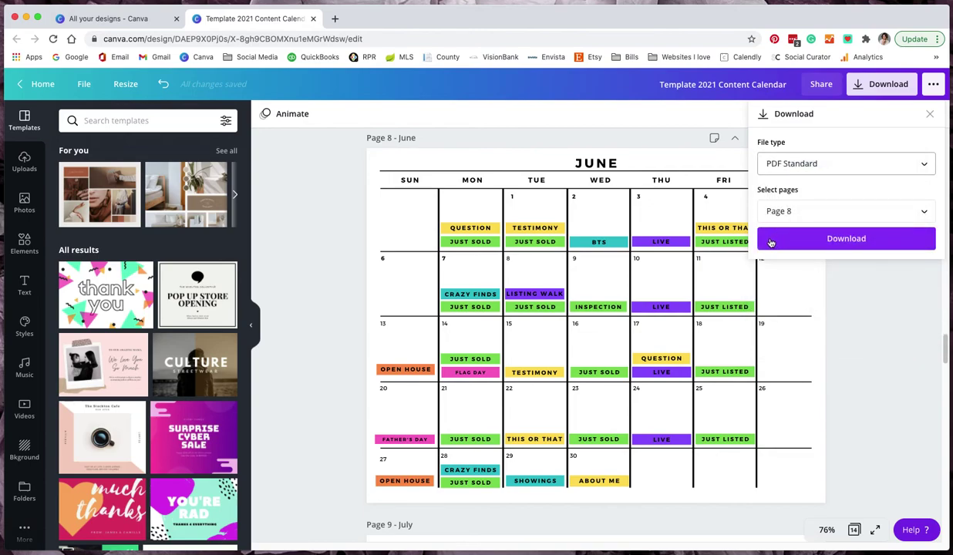
click(845, 240)
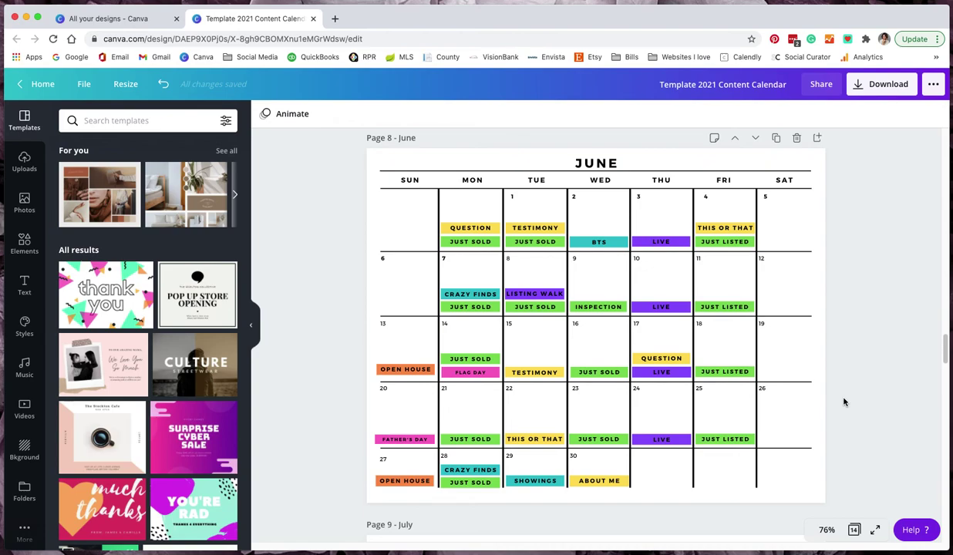
Scroll through the July to December calendars and back up to Page 1 – Post Categories.
scroll(843, 401, down, 10)
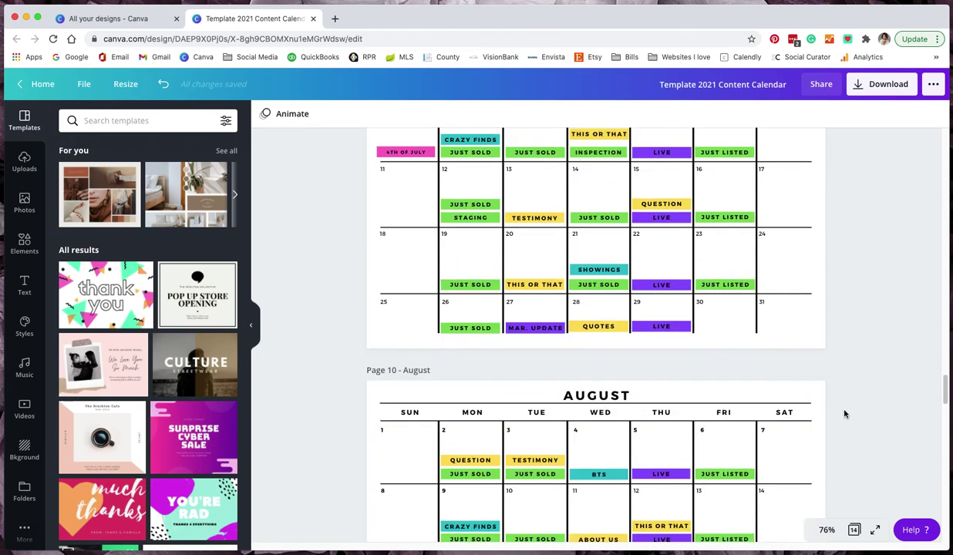
scroll(843, 414, down, 5)
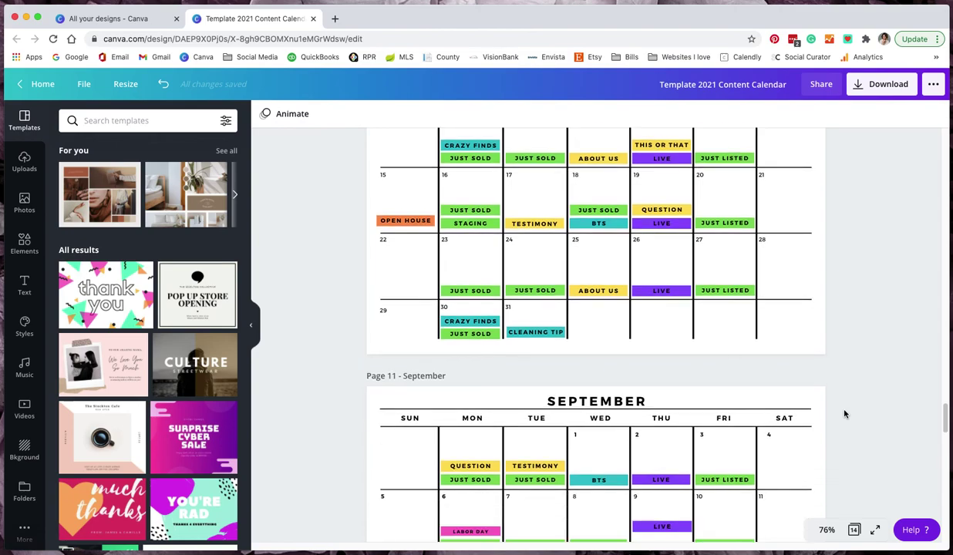
scroll(843, 414, down, 10)
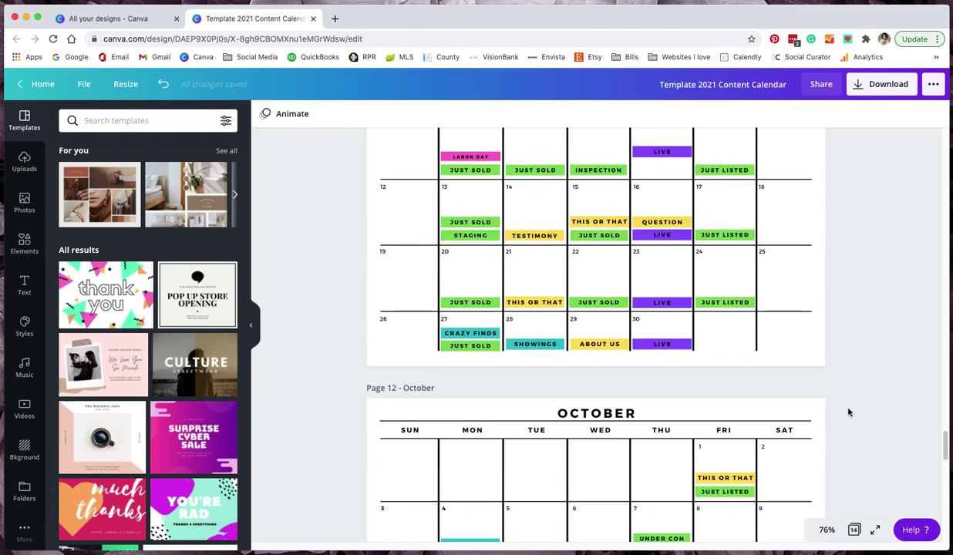
scroll(850, 411, down, 10)
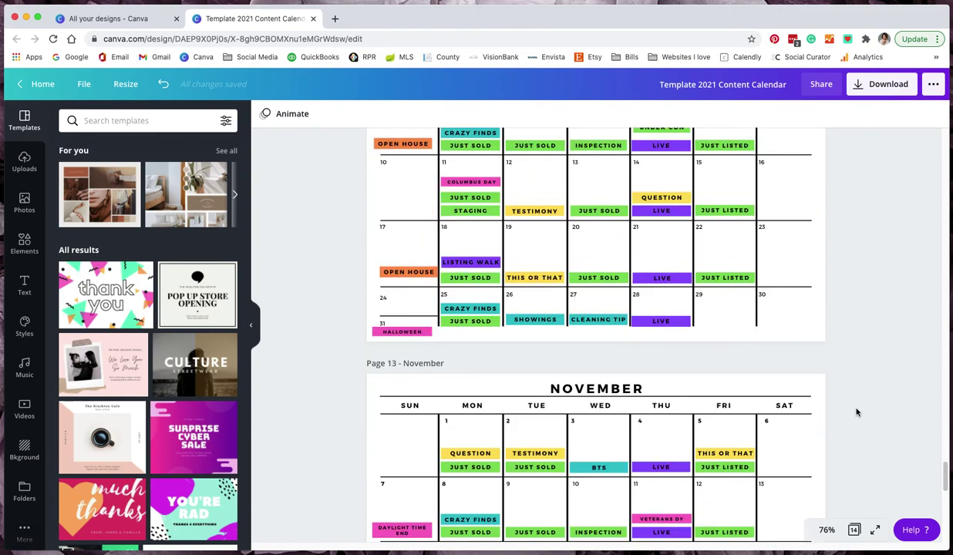
scroll(855, 412, down, 10)
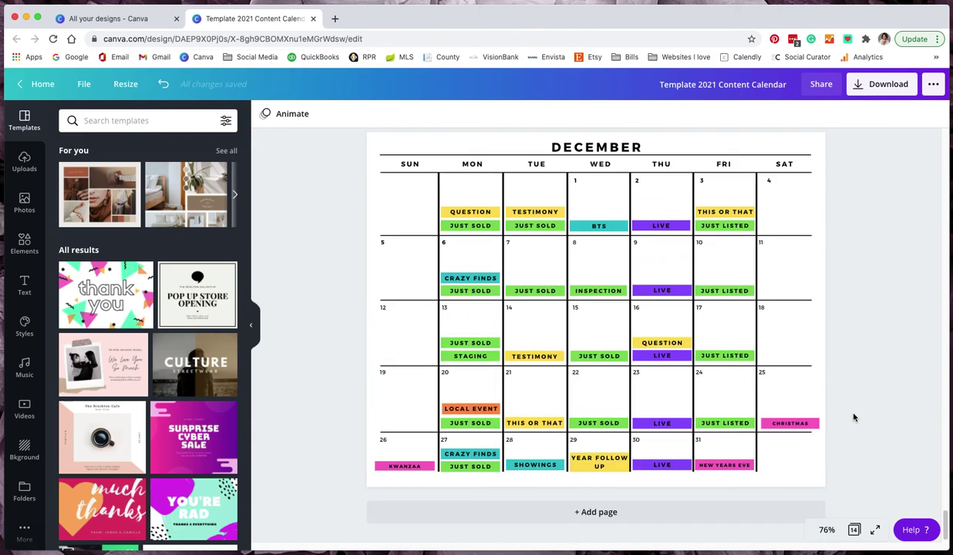
scroll(945, 220, up, 15)
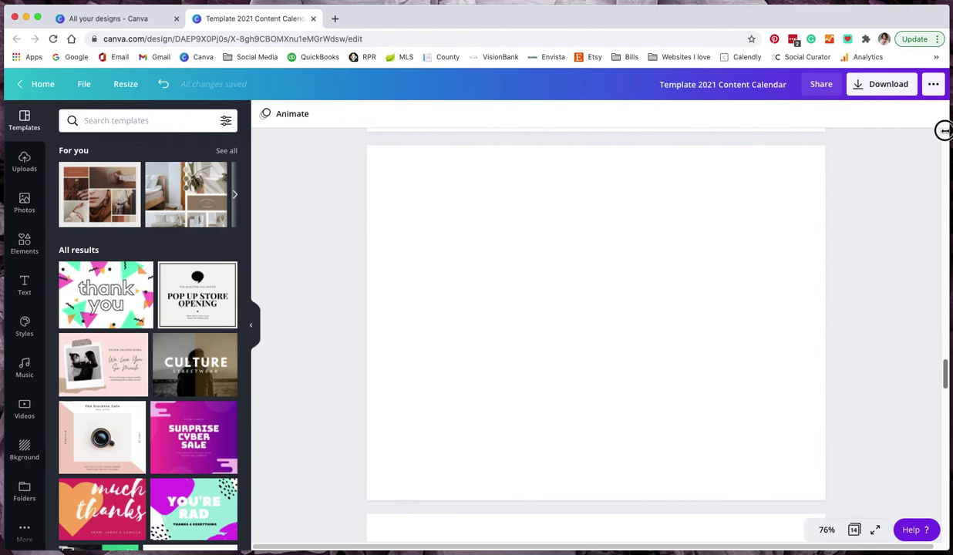
scroll(889, 161, up, 15)
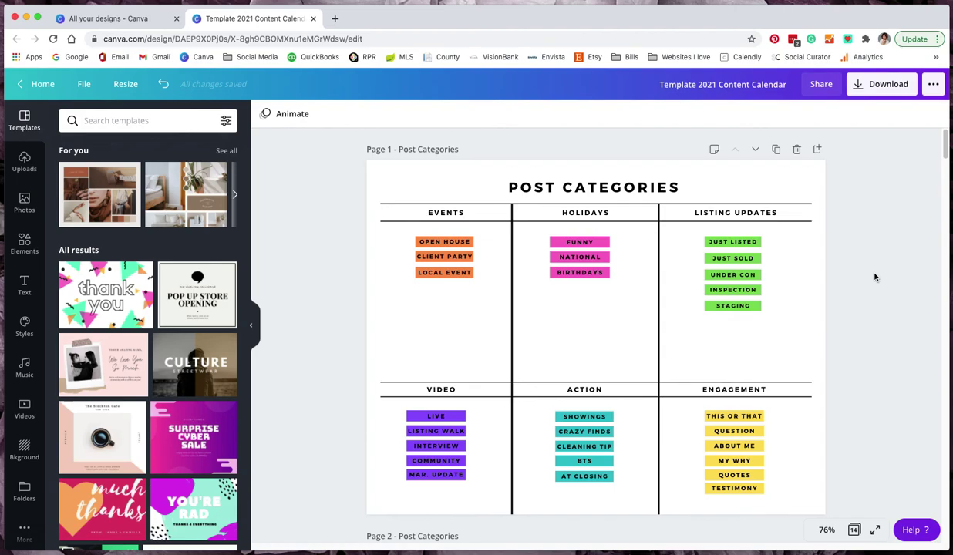
scroll(875, 276, down, 1)
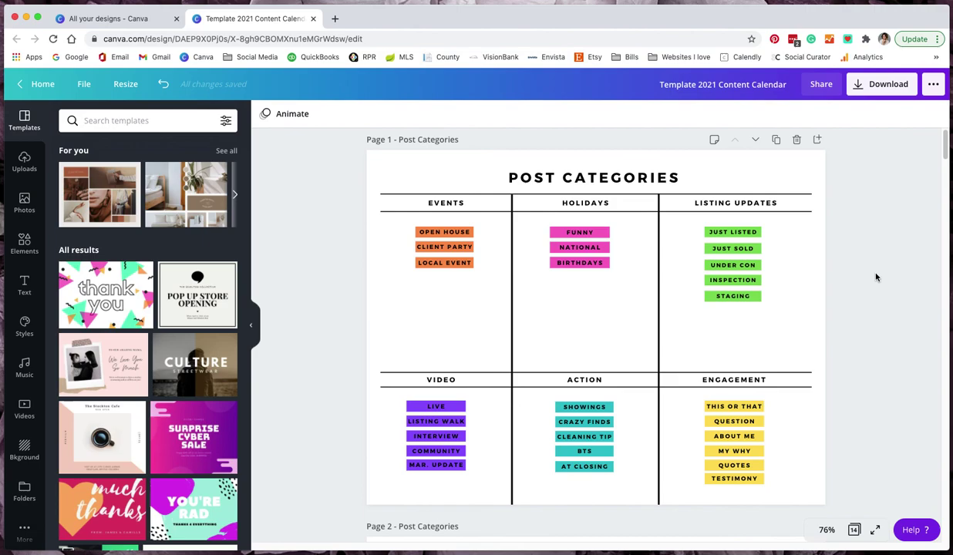
scroll(876, 277, up, 1)
scroll(870, 283, down, 1)
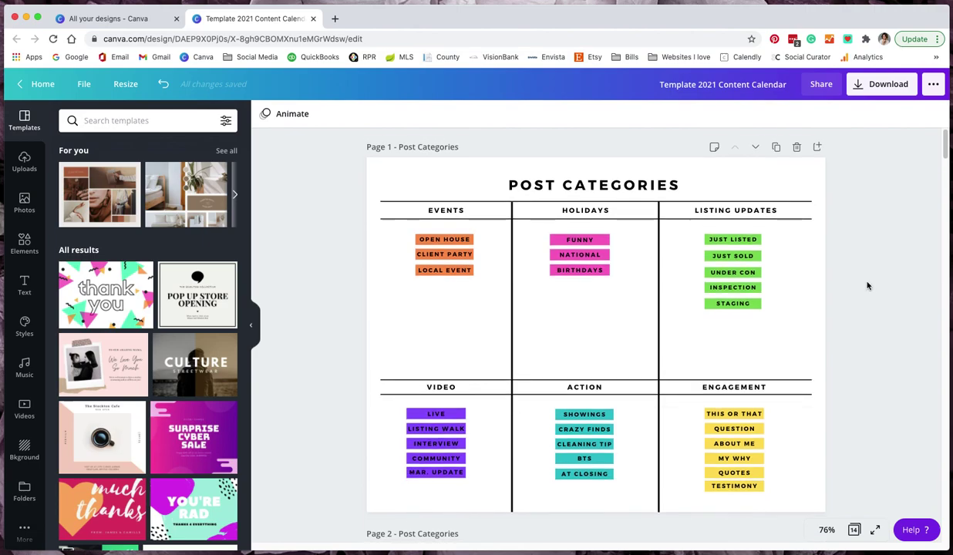